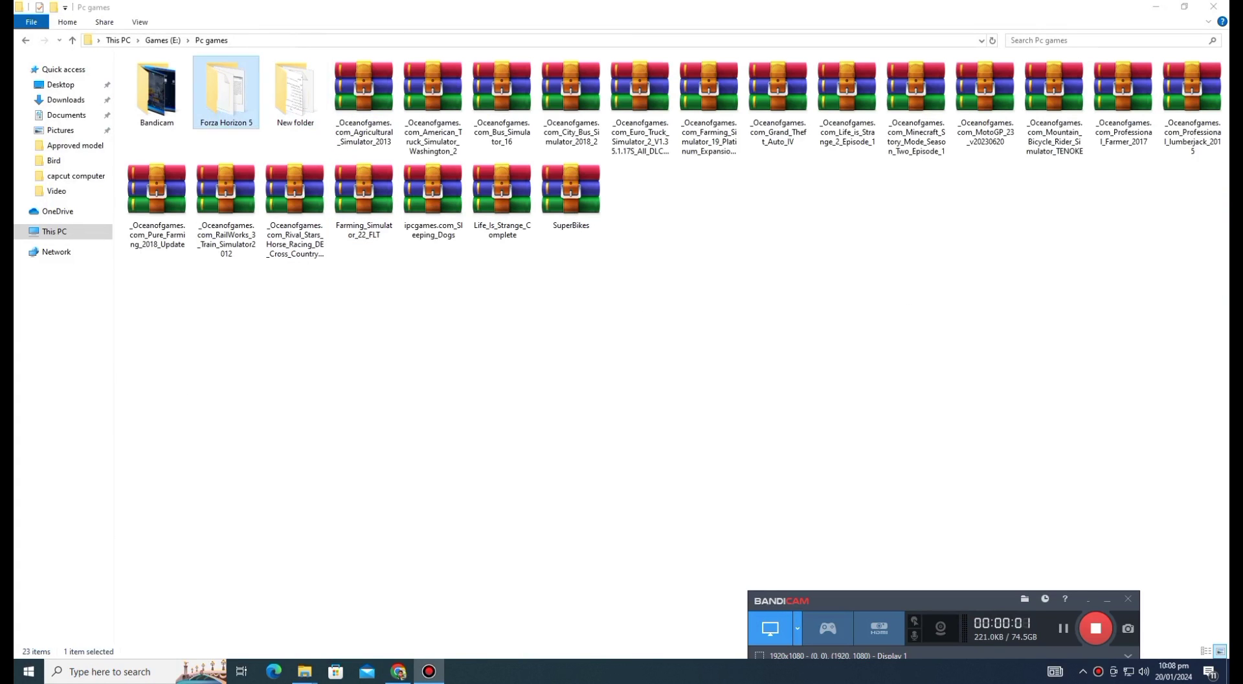
Step: Launch ForzaHorizon5 from the Forza Horizon 5 folder, then switch to Chrome and dismiss the system error dialog
{"action": "double_click", "coordinate": [226, 92]}
{"action": "double_click", "coordinate": [363, 185]}
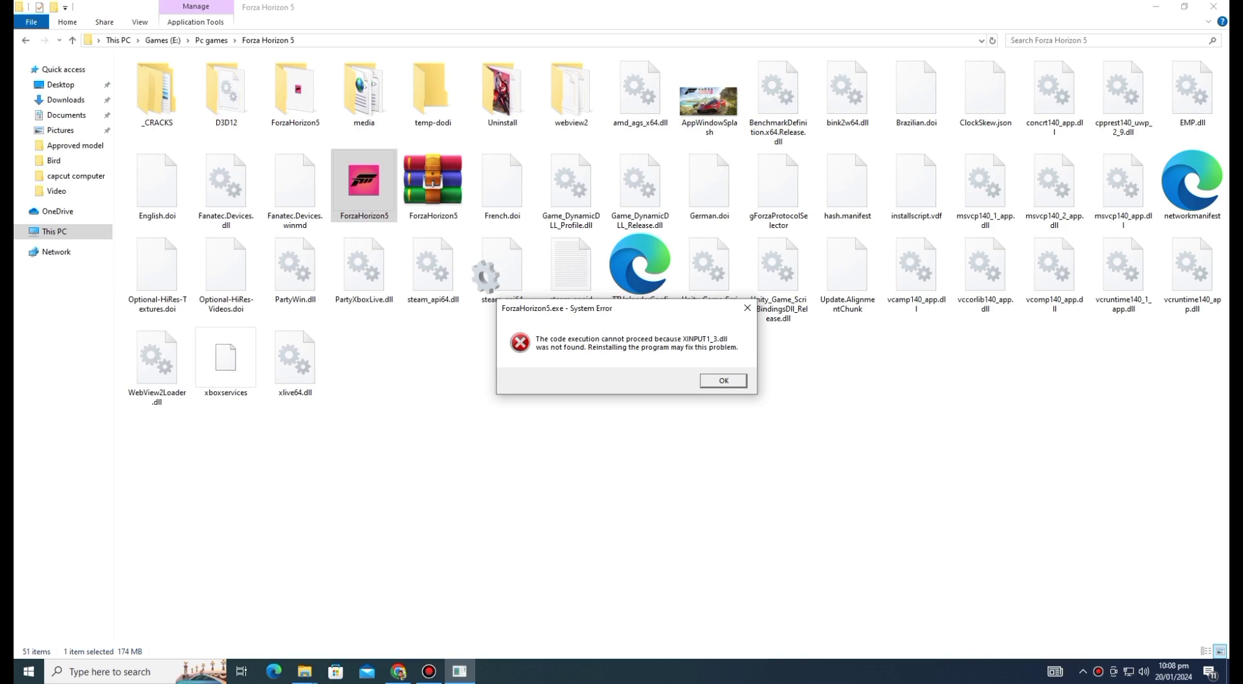
{"action": "left_click", "coordinate": [428, 671]}
{"action": "left_click", "coordinate": [1155, 6]}
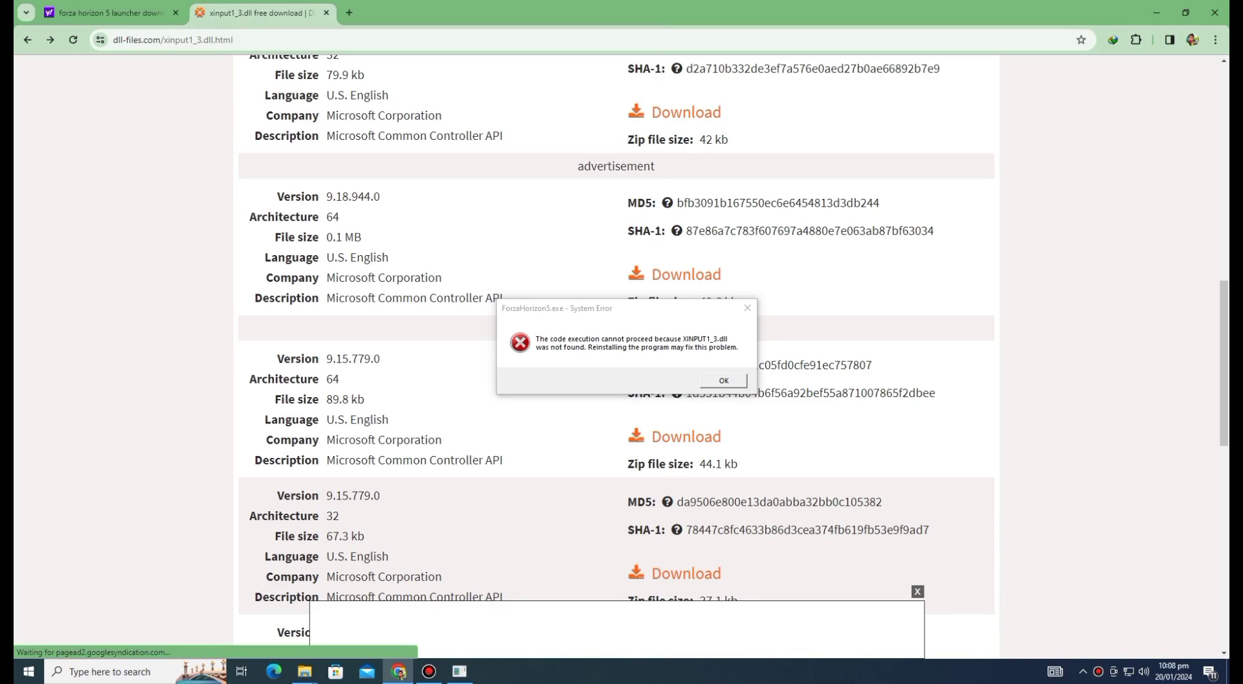
{"action": "left_click", "coordinate": [747, 308]}
Step: Go back from the xinput1_3.dll page to the Google results and close the Forza Horizon 5 launcher tab
{"action": "scroll", "coordinate": [746, 308], "scroll_direction": "up", "scroll_amount": 12}
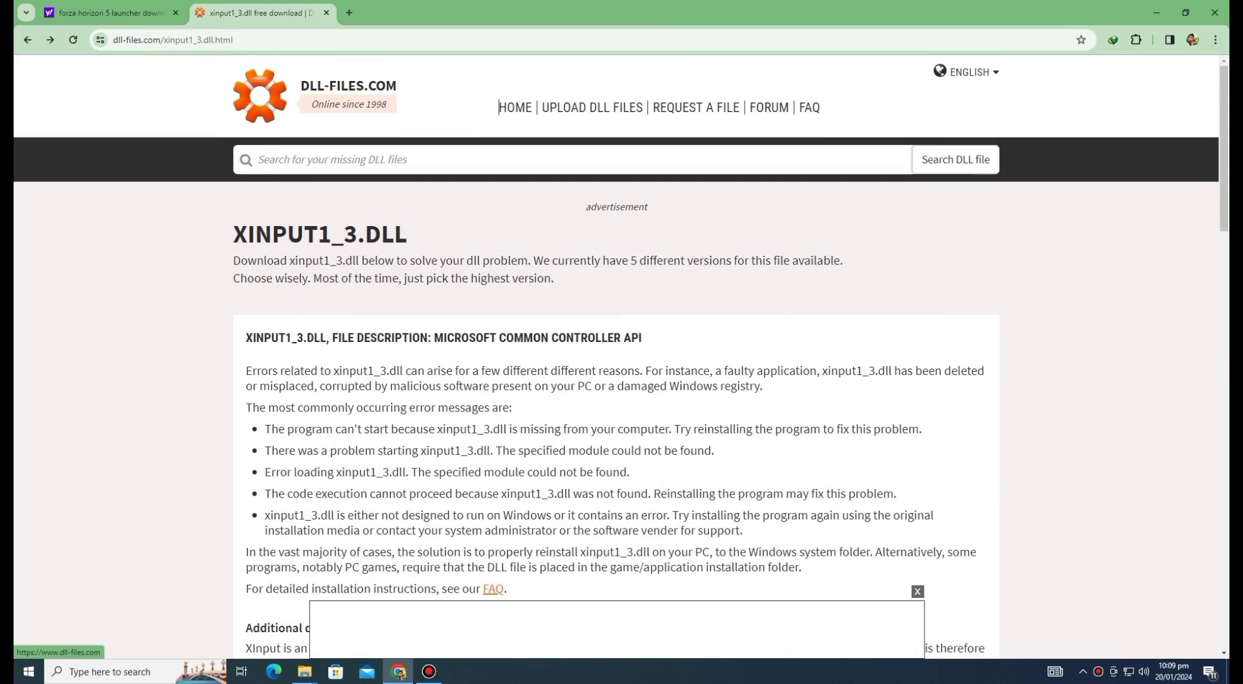
{"action": "left_click_drag", "start_coordinate": [499, 107], "coordinate": [300, 84]}
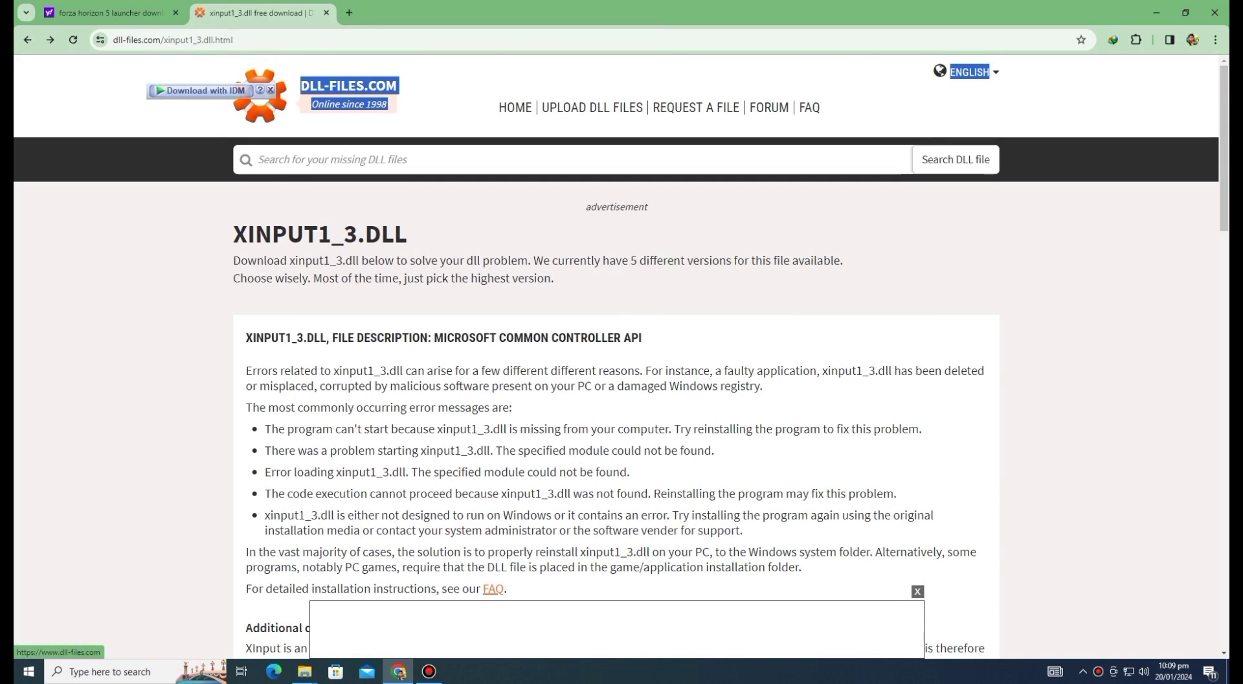
{"action": "left_click", "coordinate": [27, 40]}
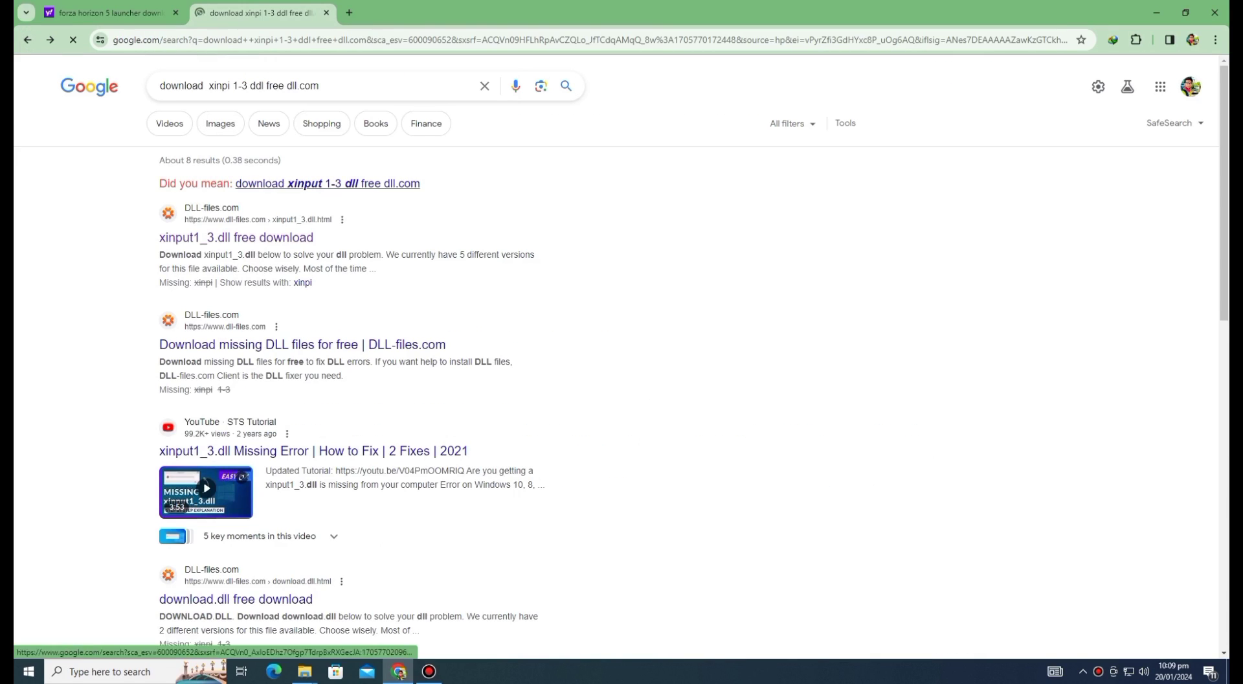
{"action": "left_click", "coordinate": [176, 12]}
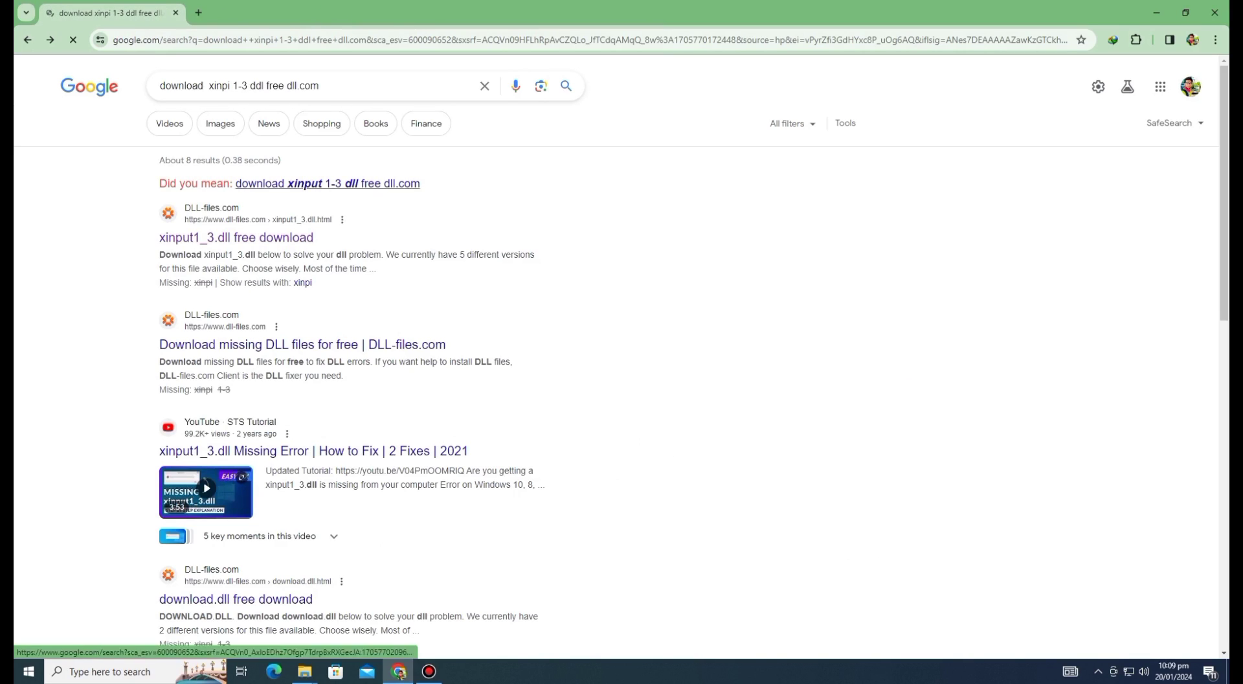
Step: Open the DLL-files.com result "xinput1_3.dll free download" and go to its list of file versions
{"action": "left_click_drag", "start_coordinate": [320, 85], "coordinate": [159, 86]}
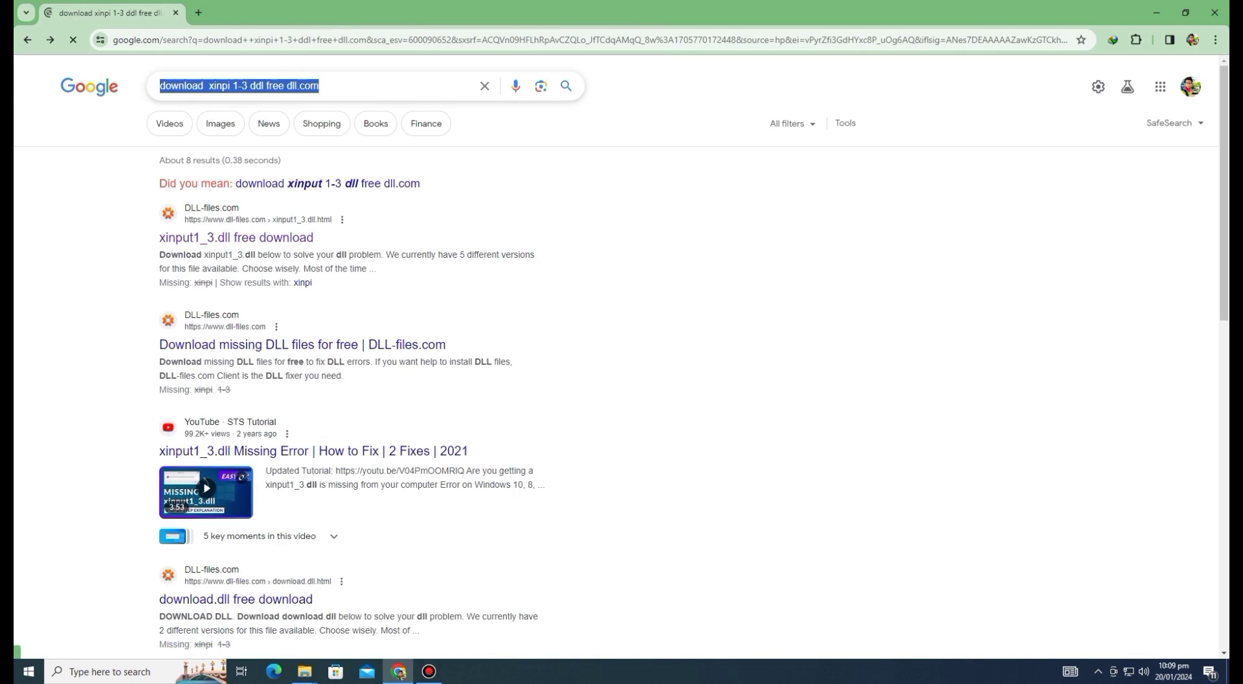
{"action": "left_click_drag", "start_coordinate": [191, 238], "coordinate": [252, 238]}
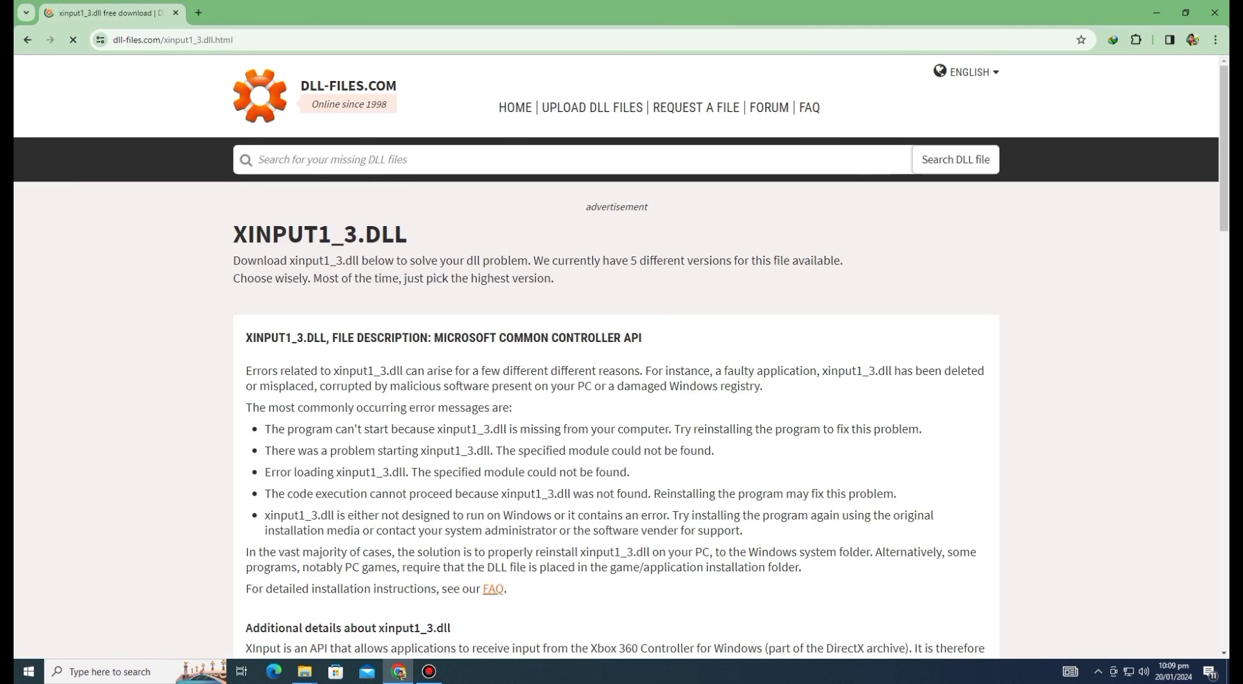
{"action": "scroll", "coordinate": [617, 356], "scroll_direction": "down", "scroll_amount": 3}
{"action": "scroll", "coordinate": [615, 356], "scroll_direction": "down", "scroll_amount": 7}
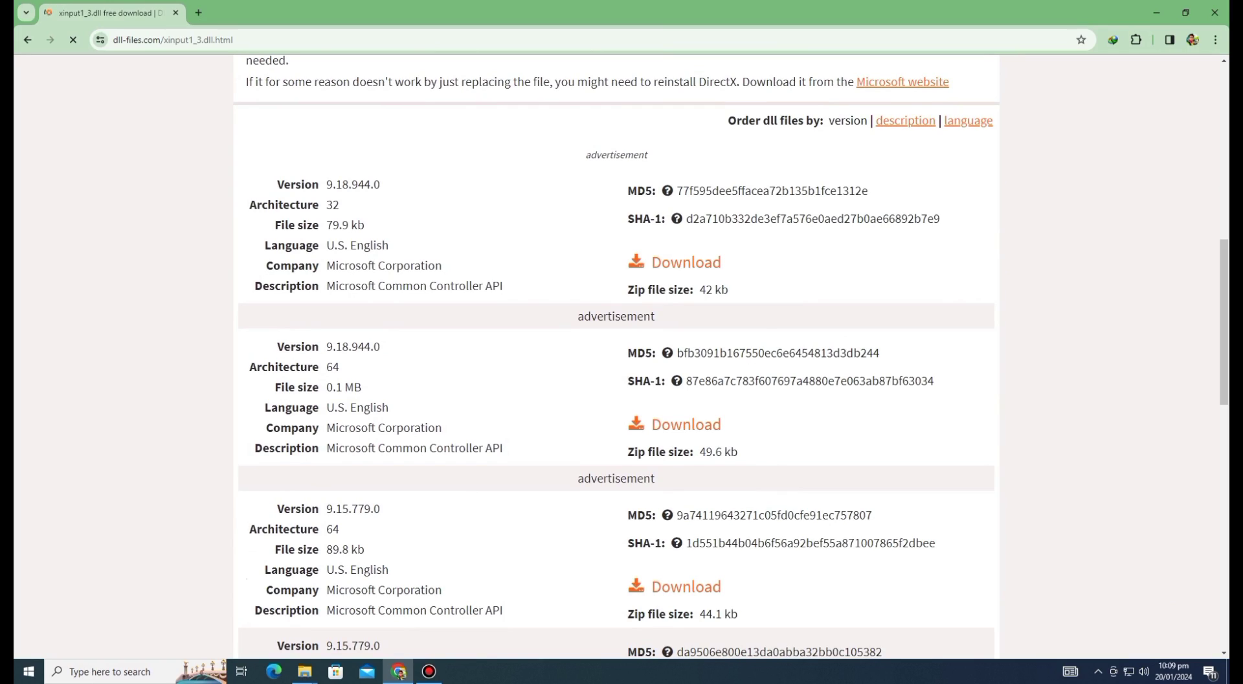
Step: Request the 64-bit version 9.18.944.0 of xinput1_3.dll and cancel the duplicate download
{"action": "left_click_drag", "start_coordinate": [339, 367], "coordinate": [295, 366]}
{"action": "left_click", "coordinate": [364, 224]}
{"action": "left_click_drag", "start_coordinate": [339, 204], "coordinate": [250, 204]}
{"action": "left_click", "coordinate": [389, 407]}
{"action": "left_click_drag", "start_coordinate": [738, 451], "coordinate": [326, 447]}
{"action": "left_click", "coordinate": [326, 448]}
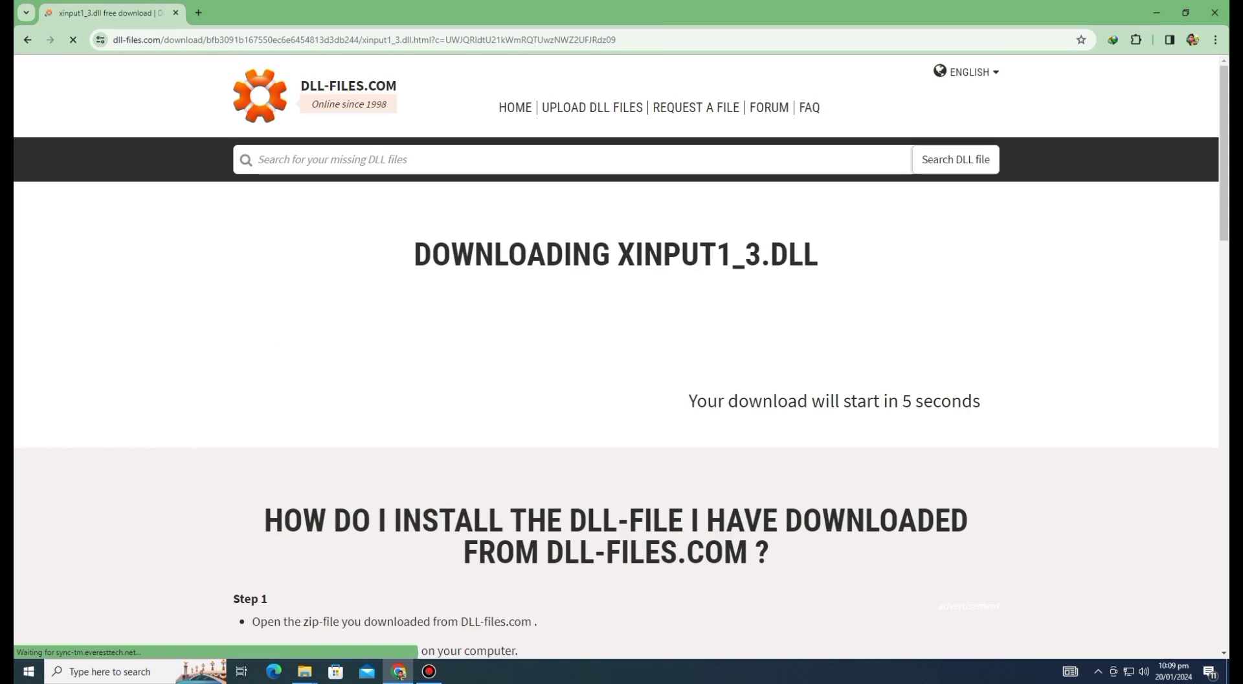
{"action": "left_click_drag", "start_coordinate": [937, 400], "coordinate": [688, 400]}
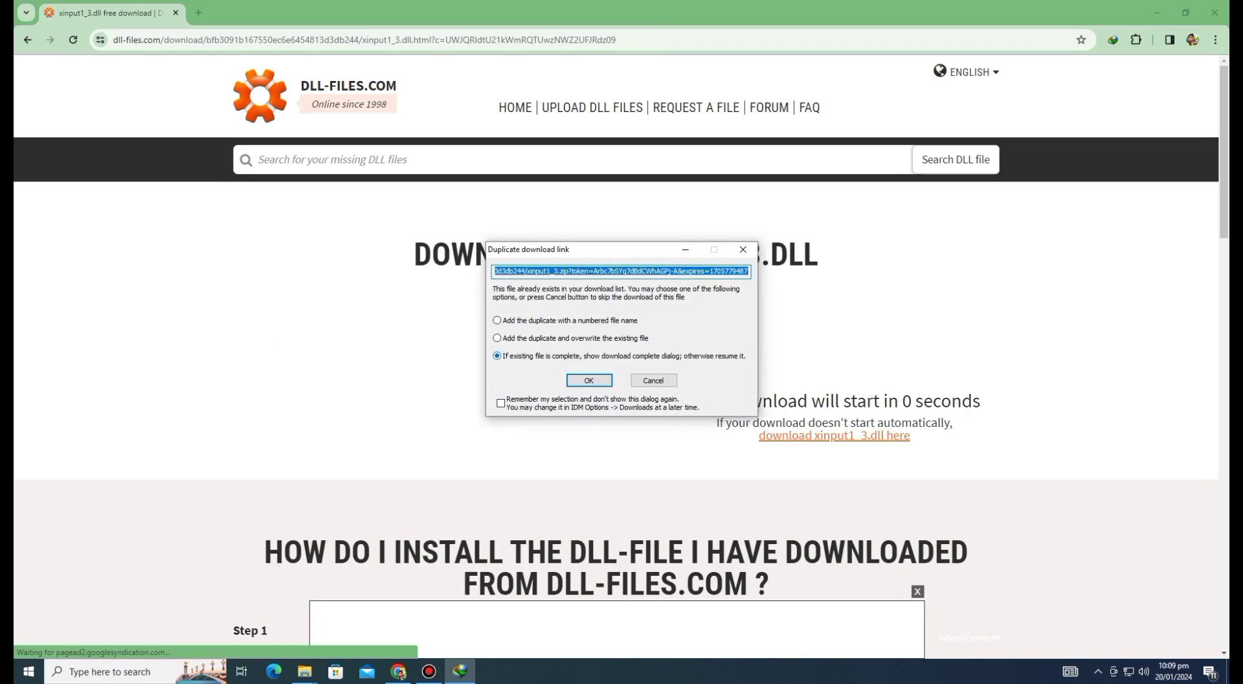
{"action": "left_click", "coordinate": [653, 380]}
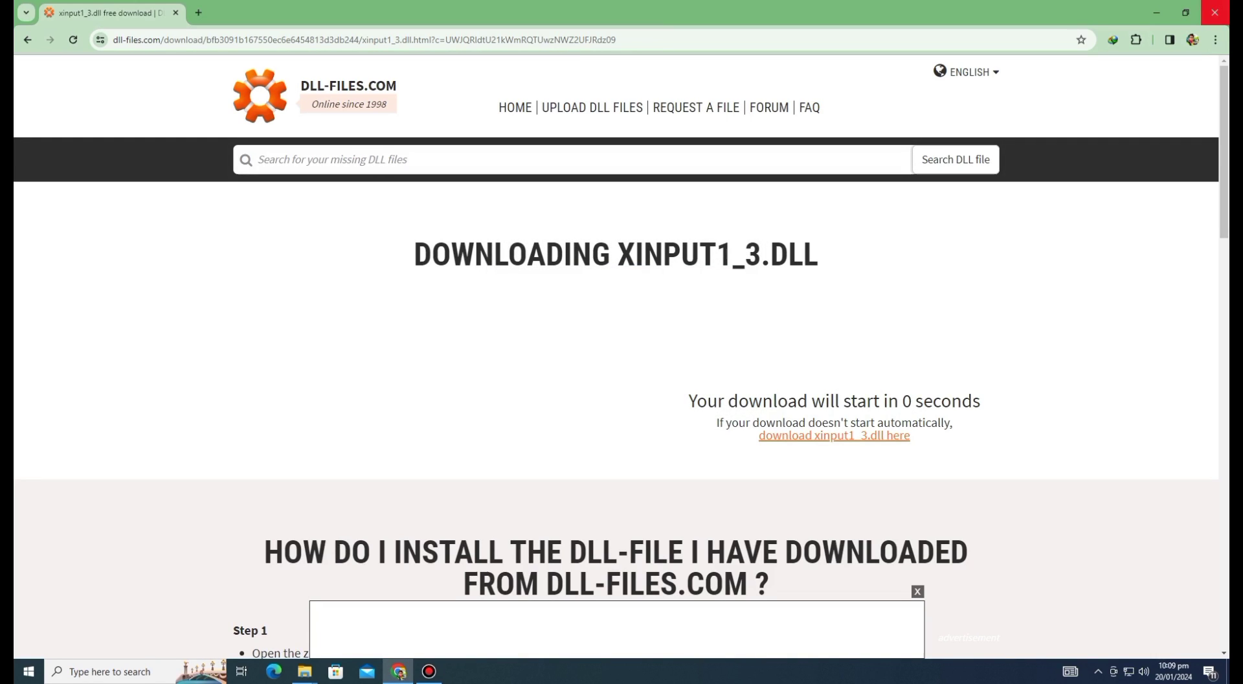
Step: Close the browser and the game folder, then open Internet Download Manager from the desktop
{"action": "left_click", "coordinate": [1215, 13]}
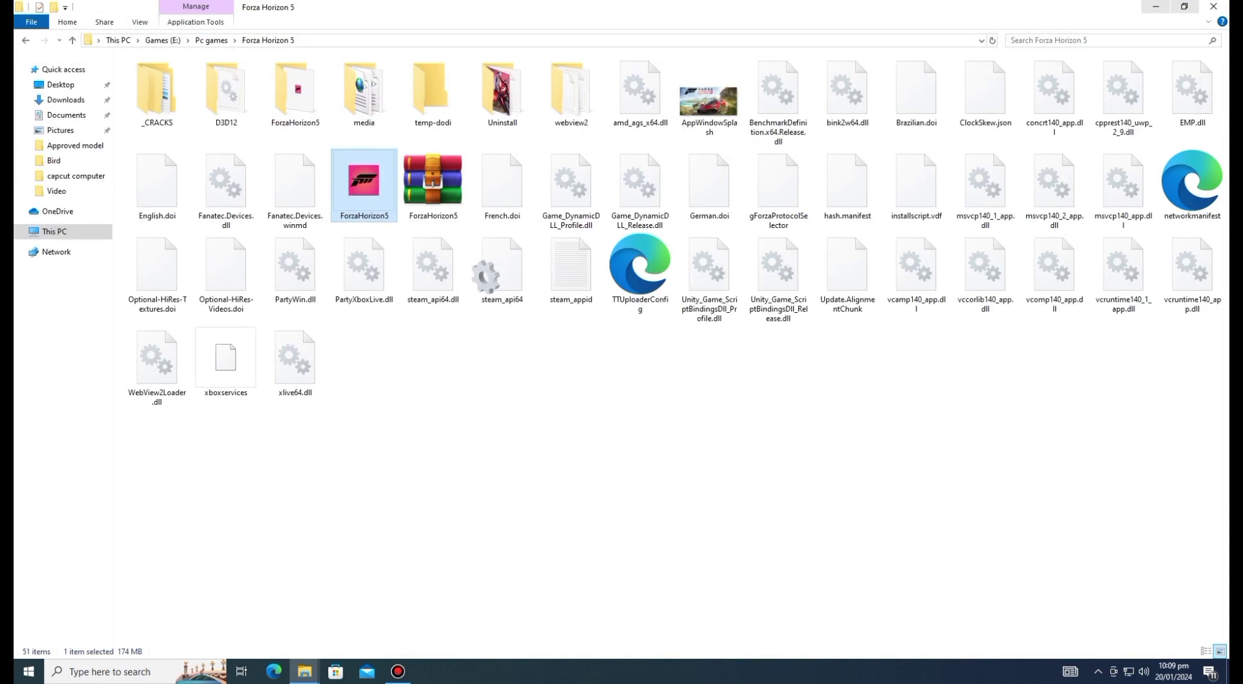
{"action": "left_click", "coordinate": [1213, 6]}
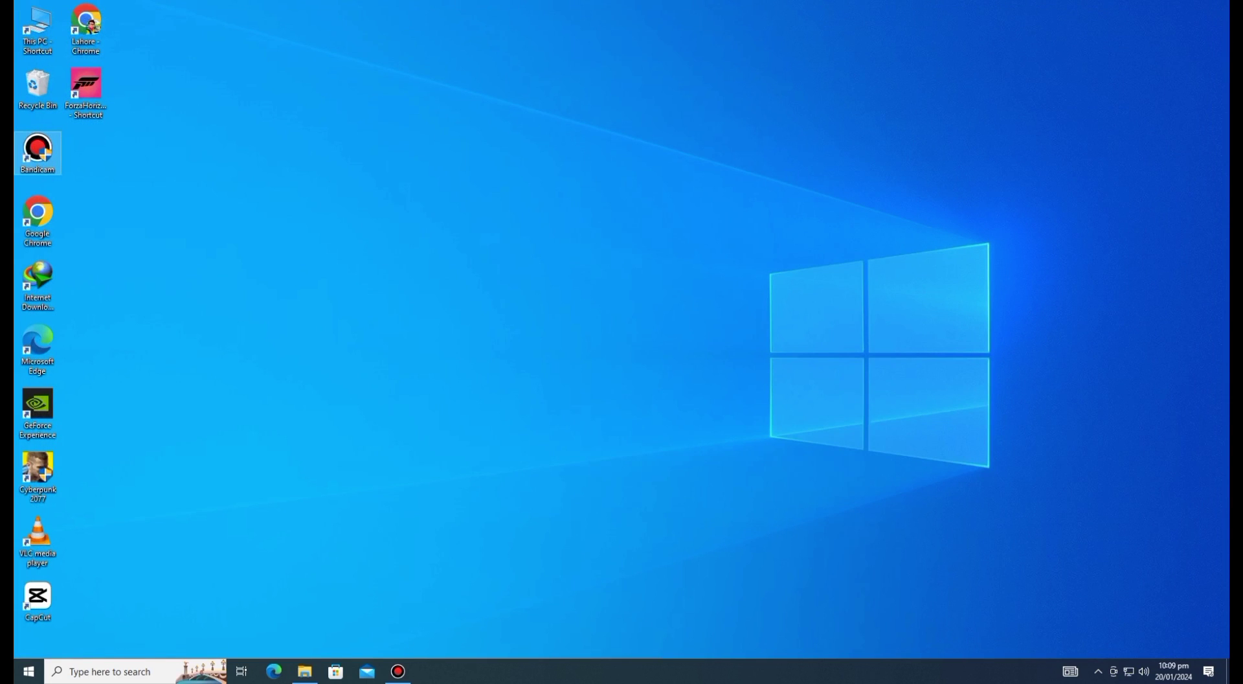
{"action": "double_click", "coordinate": [37, 285]}
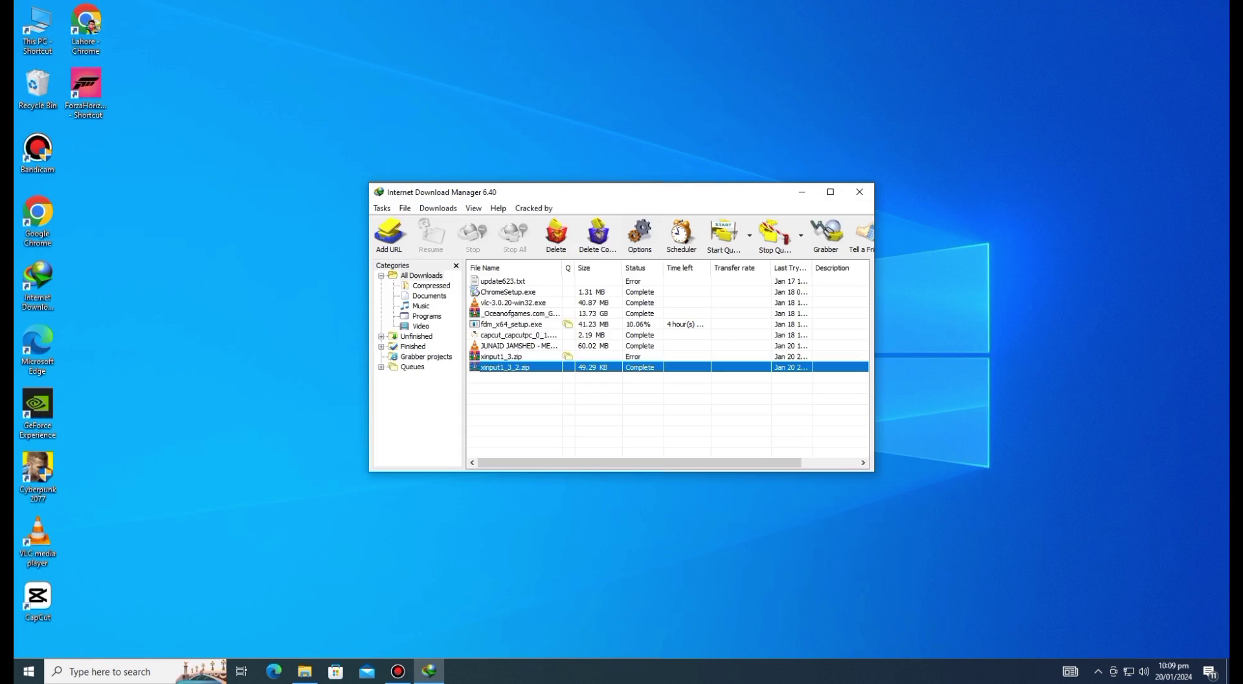
Step: Place the downloaded xinput1_3_2.zip from the download list on the desktop and close Internet Download Manager
{"action": "left_click", "coordinate": [518, 356]}
{"action": "left_click", "coordinate": [518, 367]}
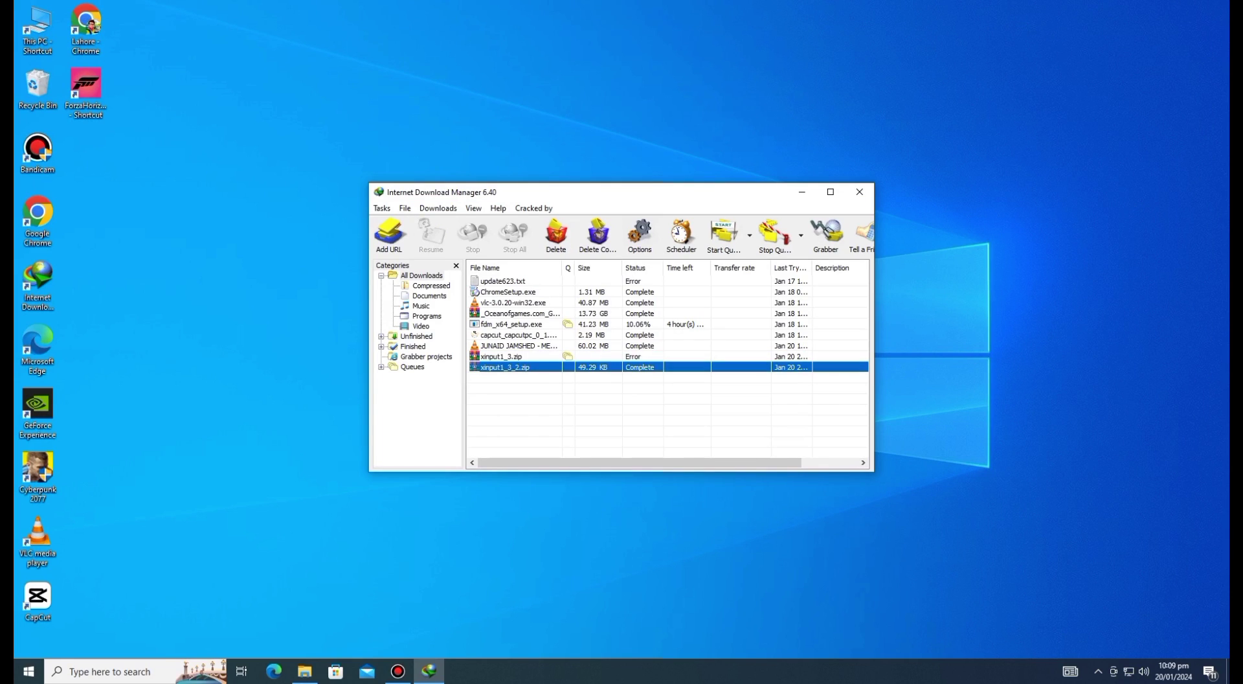
{"action": "left_click_drag", "start_coordinate": [518, 367], "coordinate": [182, 217]}
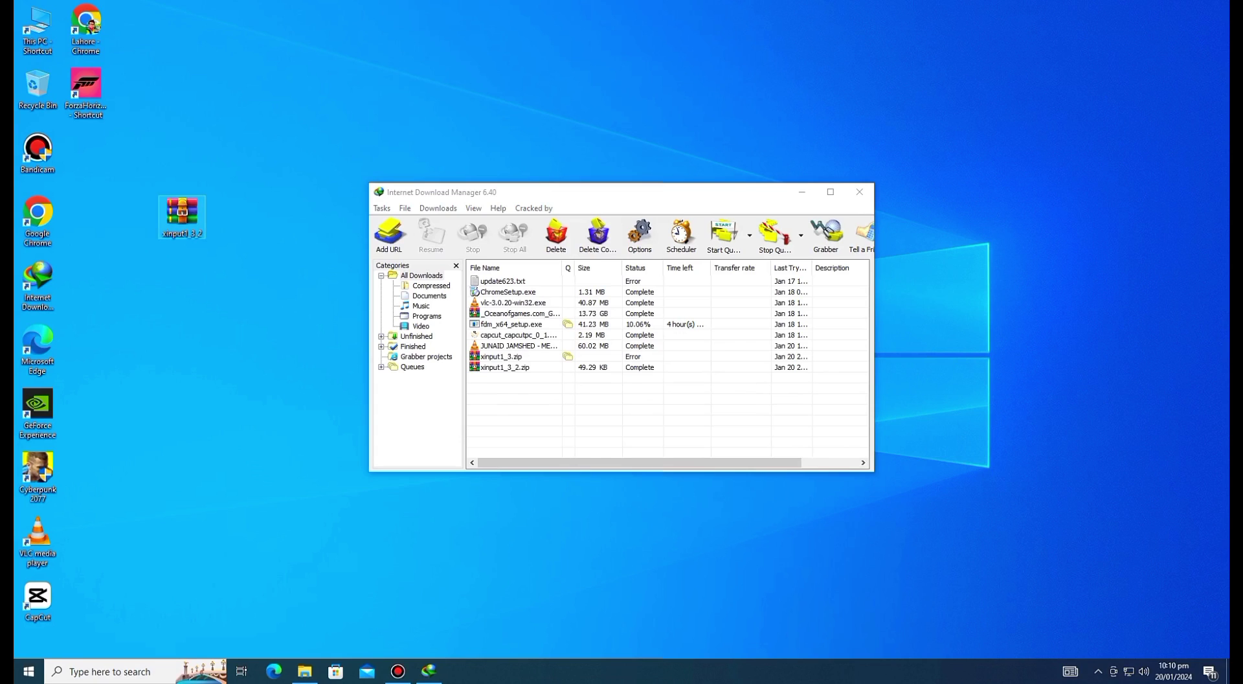
{"action": "left_click", "coordinate": [519, 367]}
{"action": "left_click", "coordinate": [182, 217]}
{"action": "left_click", "coordinate": [859, 192]}
Step: Extract the xinput1_3_2 archive into its own folder on the desktop and open that folder
{"action": "right_click", "coordinate": [187, 216]}
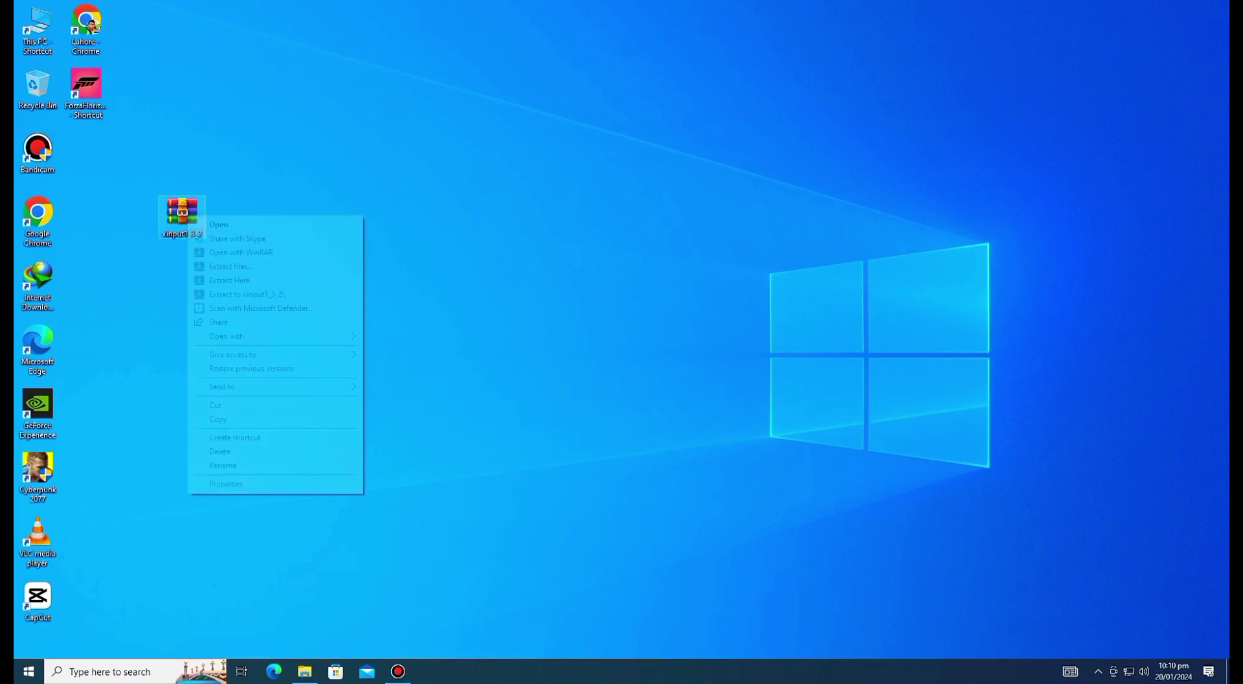
{"action": "left_click", "coordinate": [246, 294]}
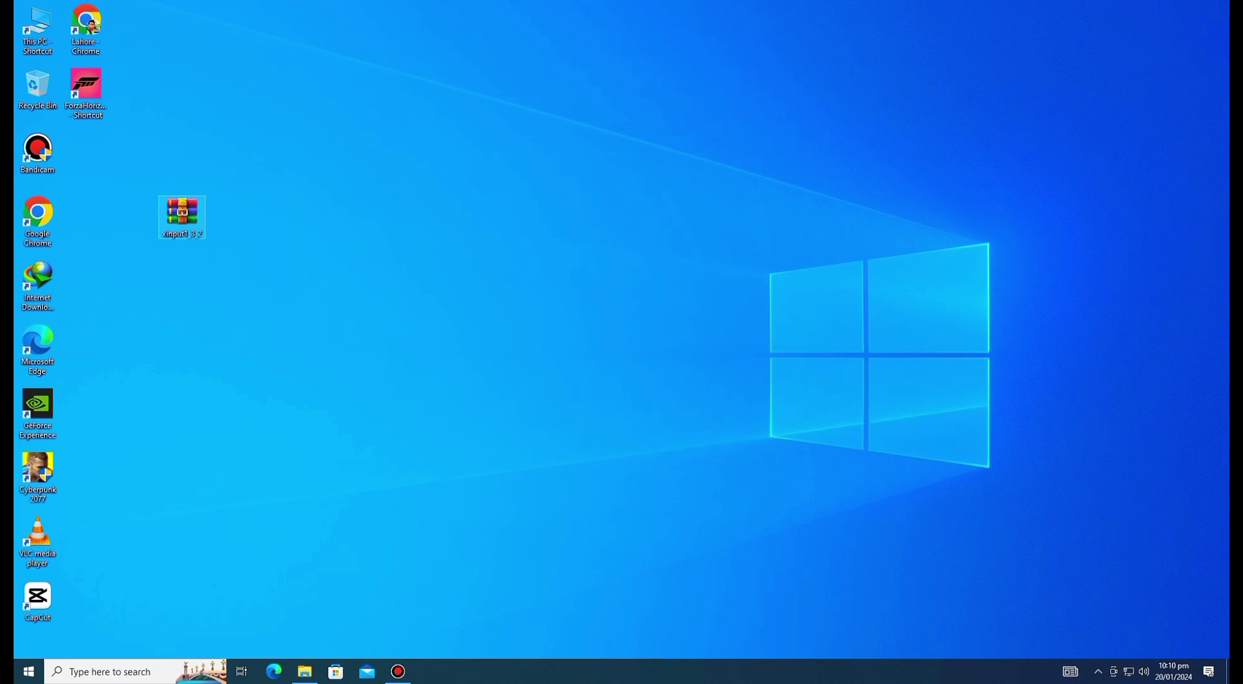
{"action": "double_click", "coordinate": [85, 153]}
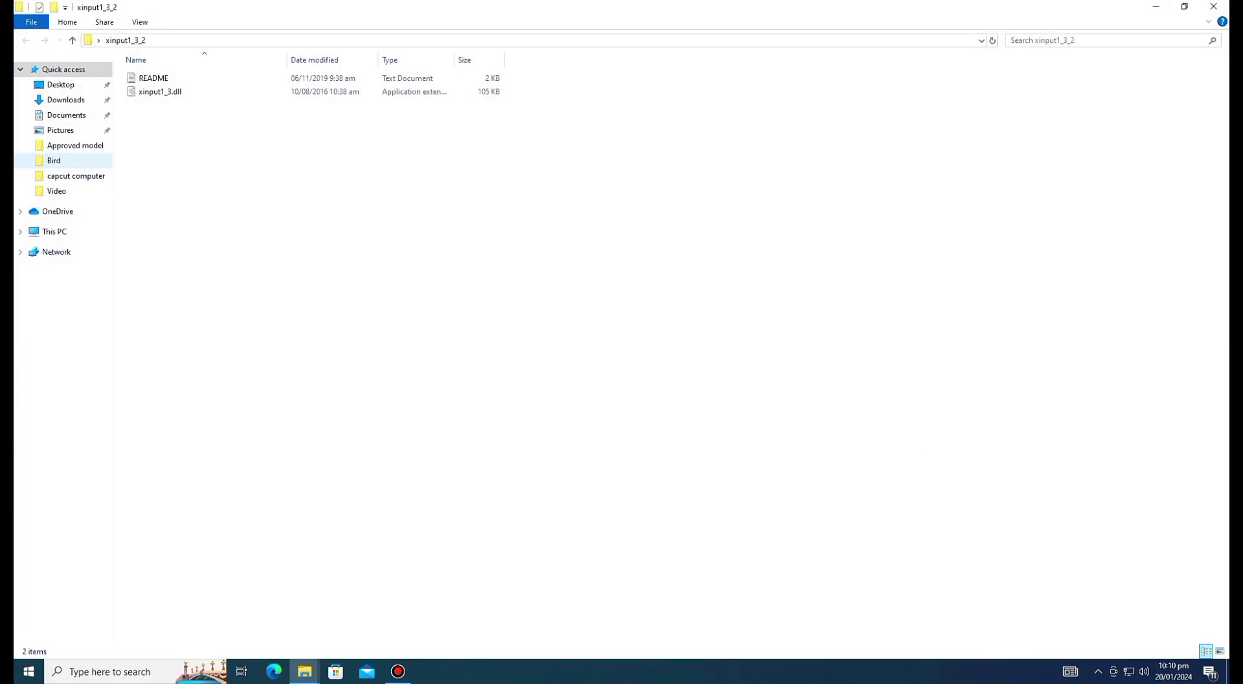
Step: Read the opening lines of the README file in the extracted folder and close it
{"action": "double_click", "coordinate": [153, 78]}
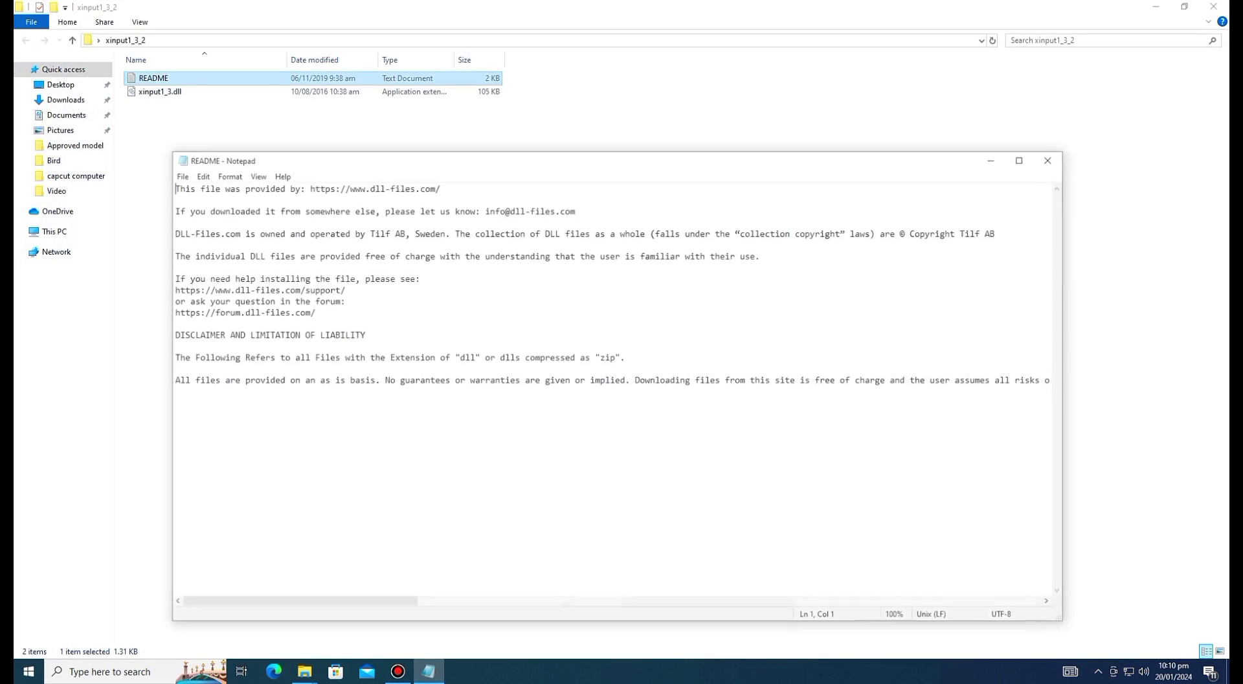
{"action": "left_click_drag", "start_coordinate": [439, 186], "coordinate": [216, 186]}
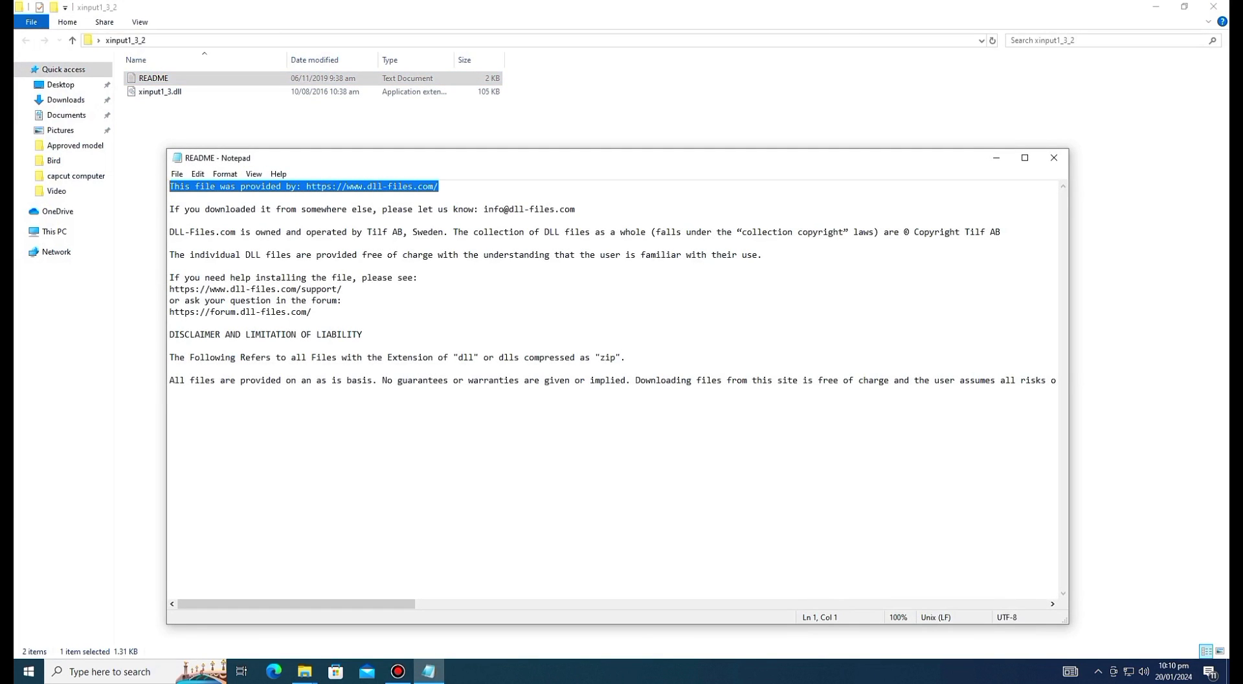
{"action": "left_click_drag", "start_coordinate": [575, 209], "coordinate": [272, 219]}
{"action": "left_click_drag", "start_coordinate": [166, 207], "coordinate": [631, 209]}
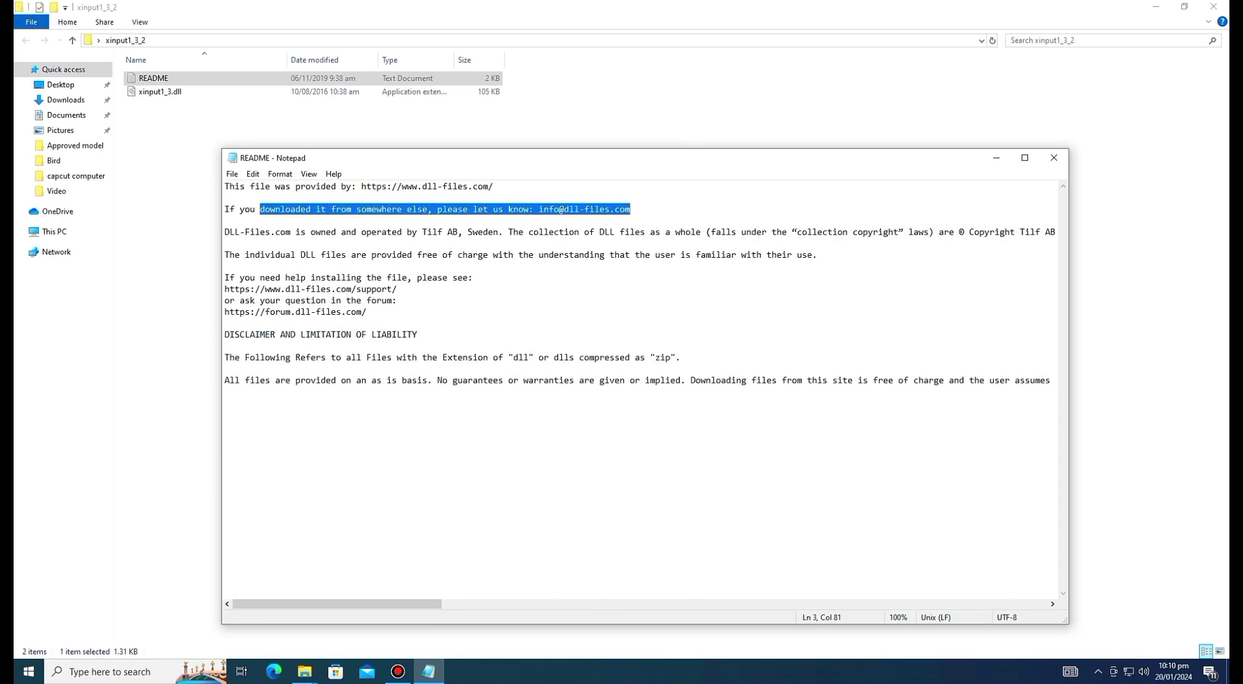
{"action": "left_click", "coordinate": [1054, 157]}
Step: Refresh the extracted xinput1_3_2 folder and copy the xinput1_3.dll file
{"action": "right_click", "coordinate": [283, 156]}
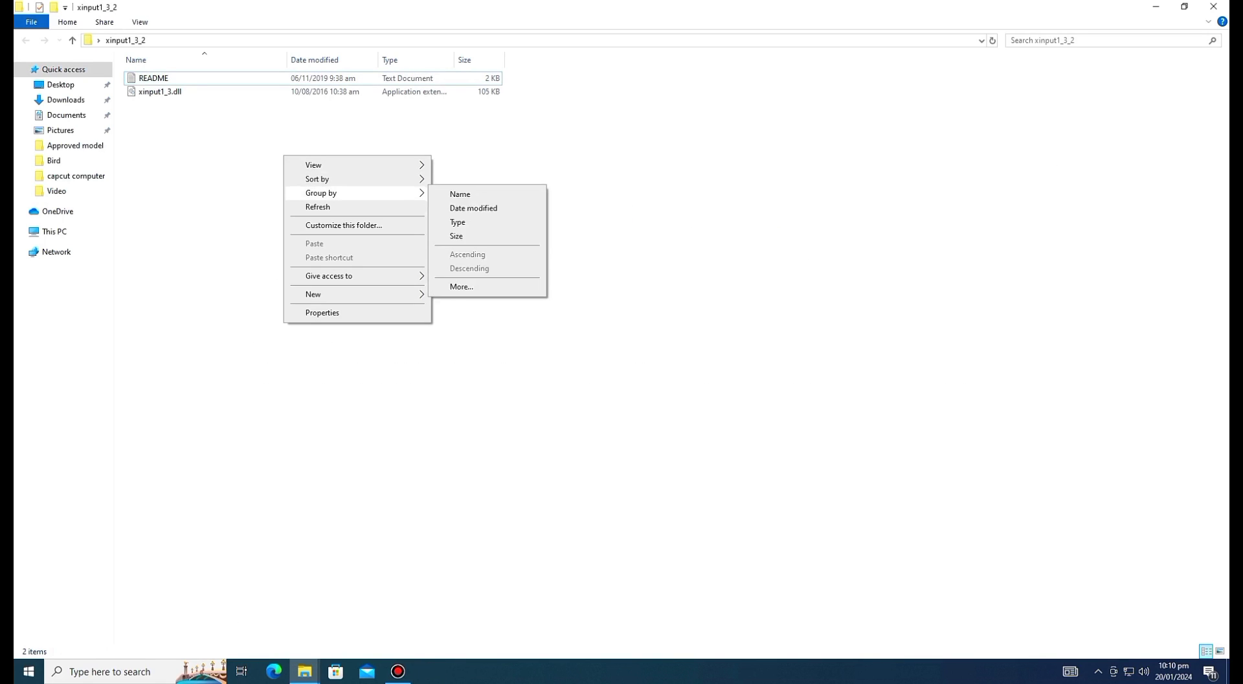
{"action": "left_click", "coordinate": [317, 207]}
{"action": "left_click", "coordinate": [160, 92]}
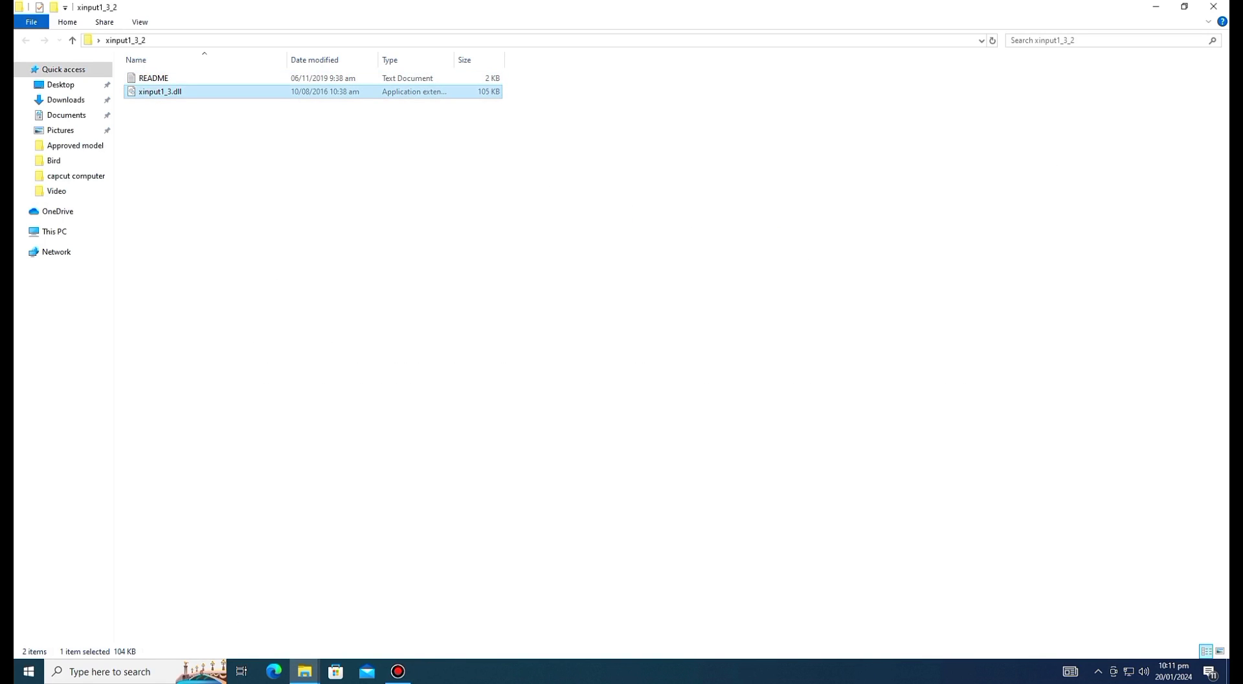
{"action": "right_click", "coordinate": [160, 92]}
{"action": "left_click", "coordinate": [187, 271]}
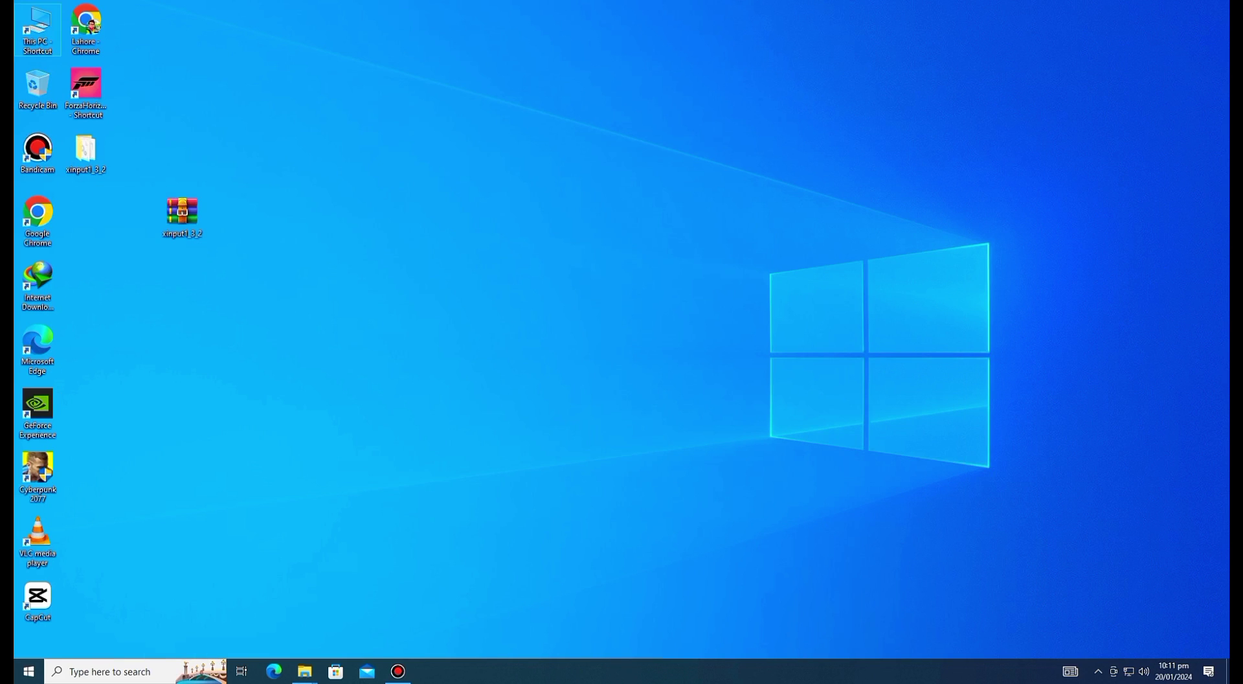
Step: Open the Windows folder on Local Disk (C:) through This PC
{"action": "double_click", "coordinate": [37, 29]}
{"action": "left_click", "coordinate": [202, 177]}
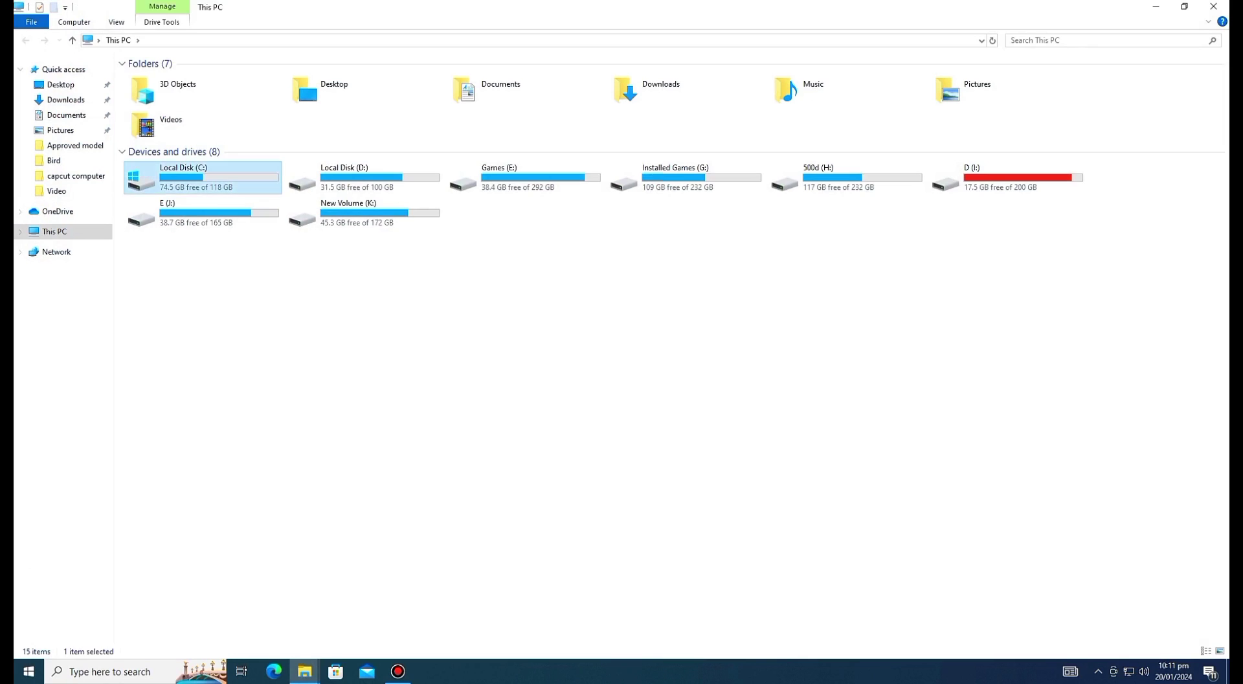
{"action": "double_click", "coordinate": [202, 177]}
{"action": "double_click", "coordinate": [161, 131]}
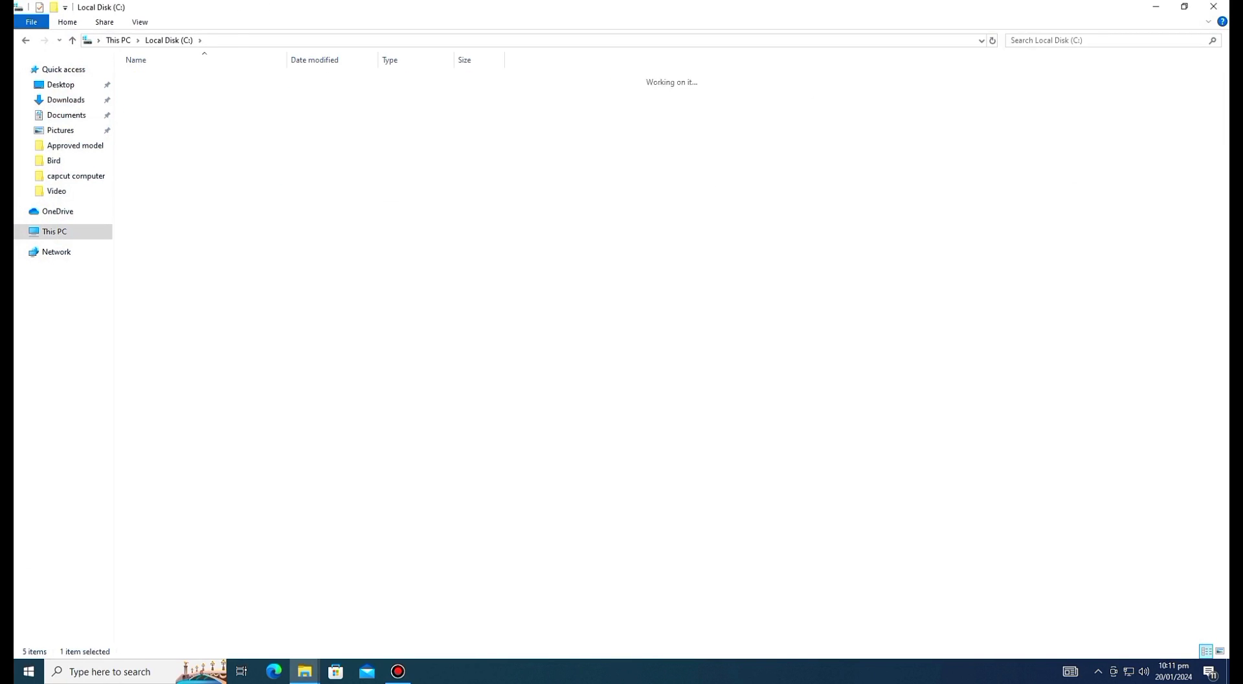
Step: Find the System32 folder inside the Windows folder and open it
{"action": "left_click", "coordinate": [181, 331]}
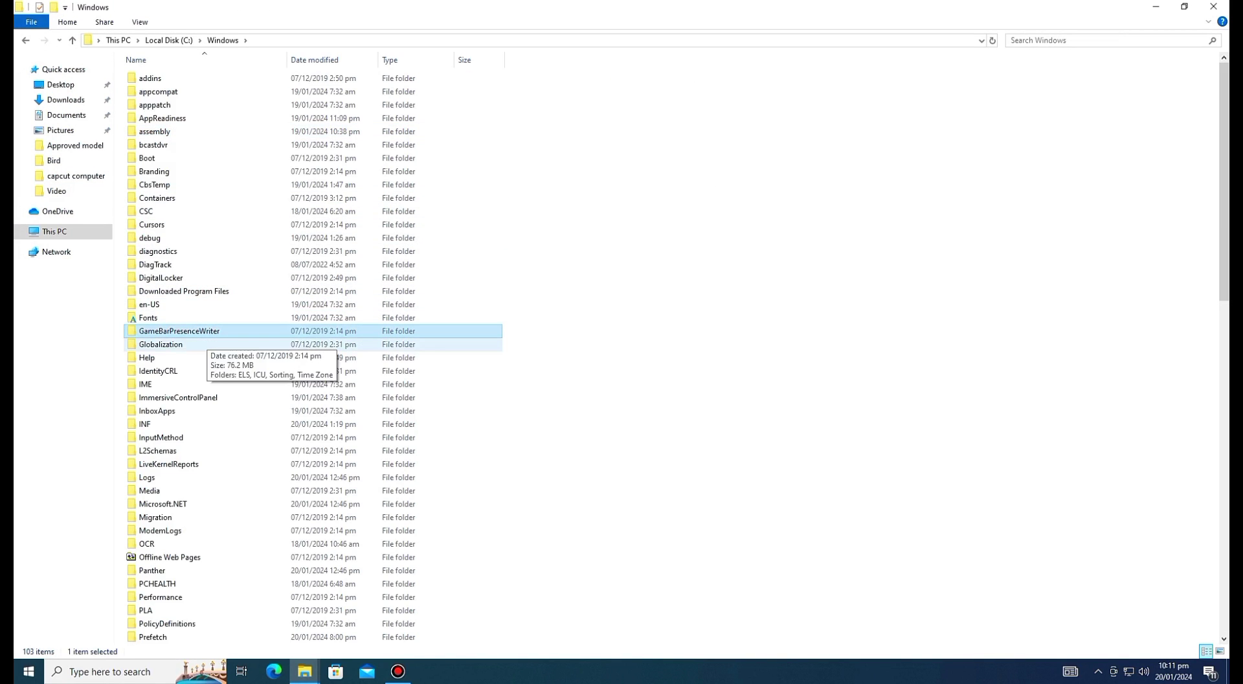
{"action": "key", "text": "s"}
{"action": "key", "text": "s"}
{"action": "key", "text": "s"}
{"action": "key", "text": "s"}
{"action": "key", "text": "s"}
{"action": "key", "text": "Down"}
{"action": "key", "text": "Down"}
{"action": "key", "text": "Down"}
{"action": "key", "text": "Down"}
{"action": "key", "text": "Down"}
{"action": "key", "text": "Down"}
{"action": "key", "text": "Down"}
{"action": "key", "text": "Down"}
{"action": "key", "text": "Down"}
{"action": "key", "text": "Down"}
{"action": "key", "text": "Down"}
{"action": "key", "text": "Return"}
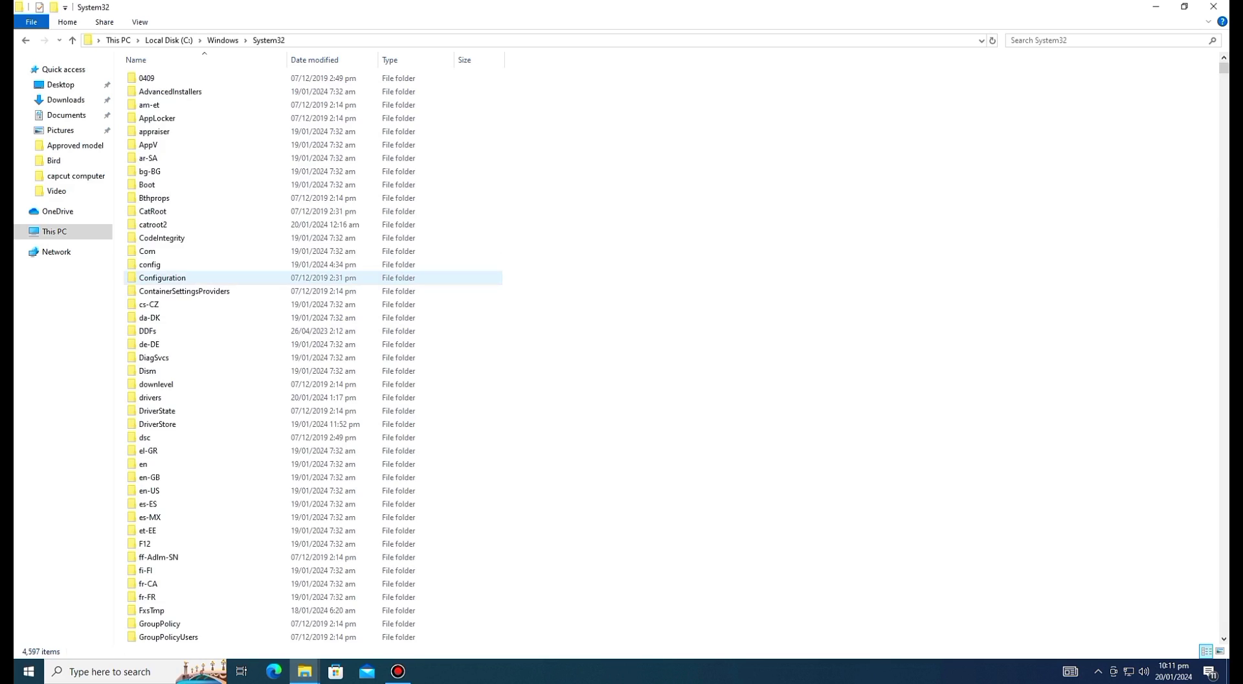
Step: Paste the copied xinput1_3.dll into the System32 folder and confirm the operation
{"action": "right_click", "coordinate": [550, 279]}
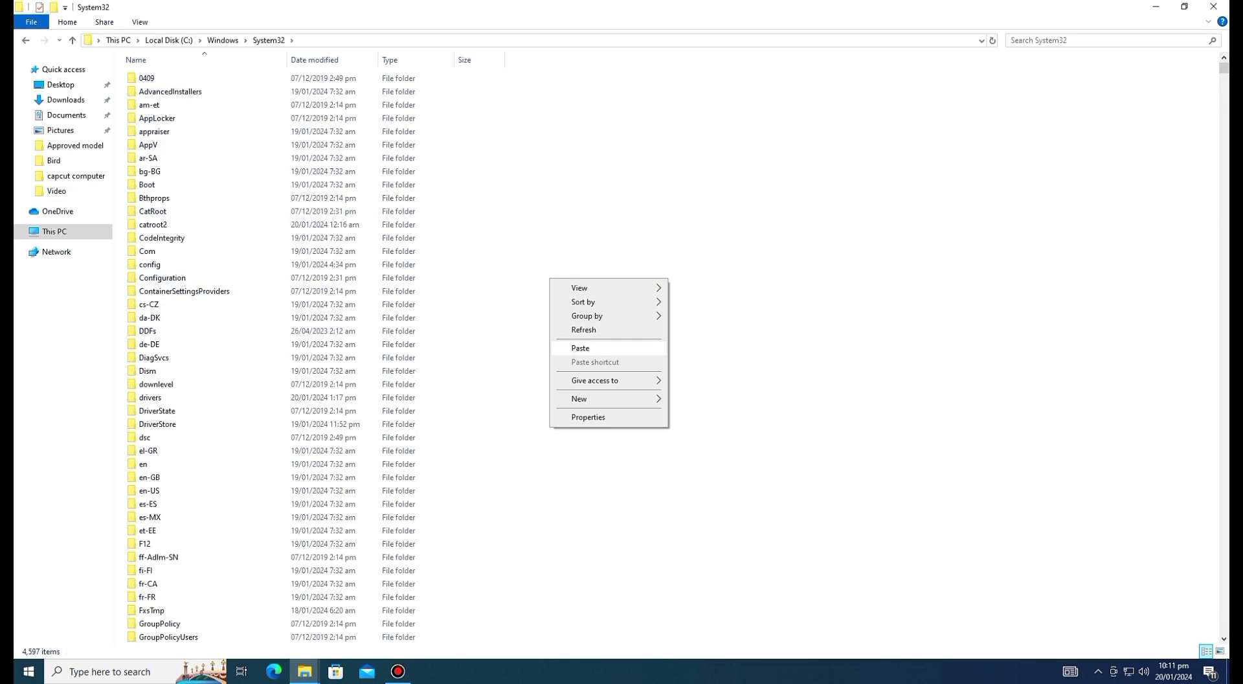
{"action": "left_click", "coordinate": [580, 348]}
{"action": "key", "text": "Return"}
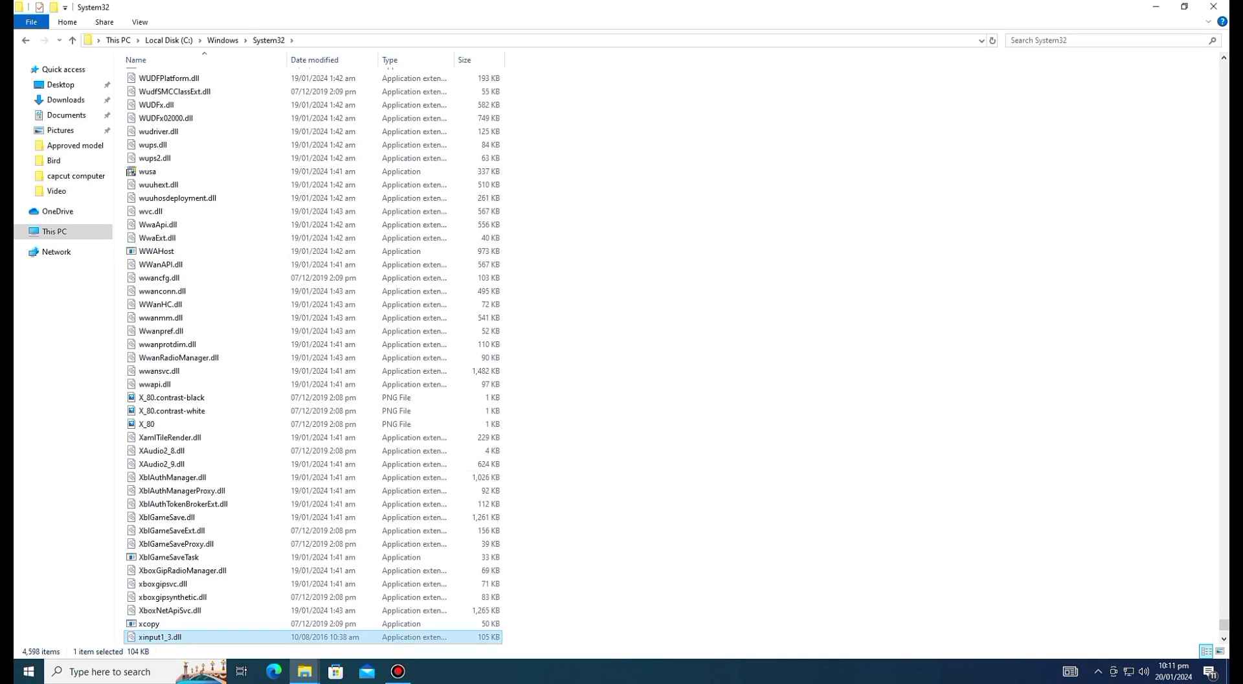
Step: Check the pasted xinput1_3.dll among the System32 files and refresh the folder
{"action": "scroll", "coordinate": [313, 490], "scroll_direction": "down", "scroll_amount": 1}
{"action": "left_click", "coordinate": [160, 610]}
{"action": "left_click", "coordinate": [160, 596]}
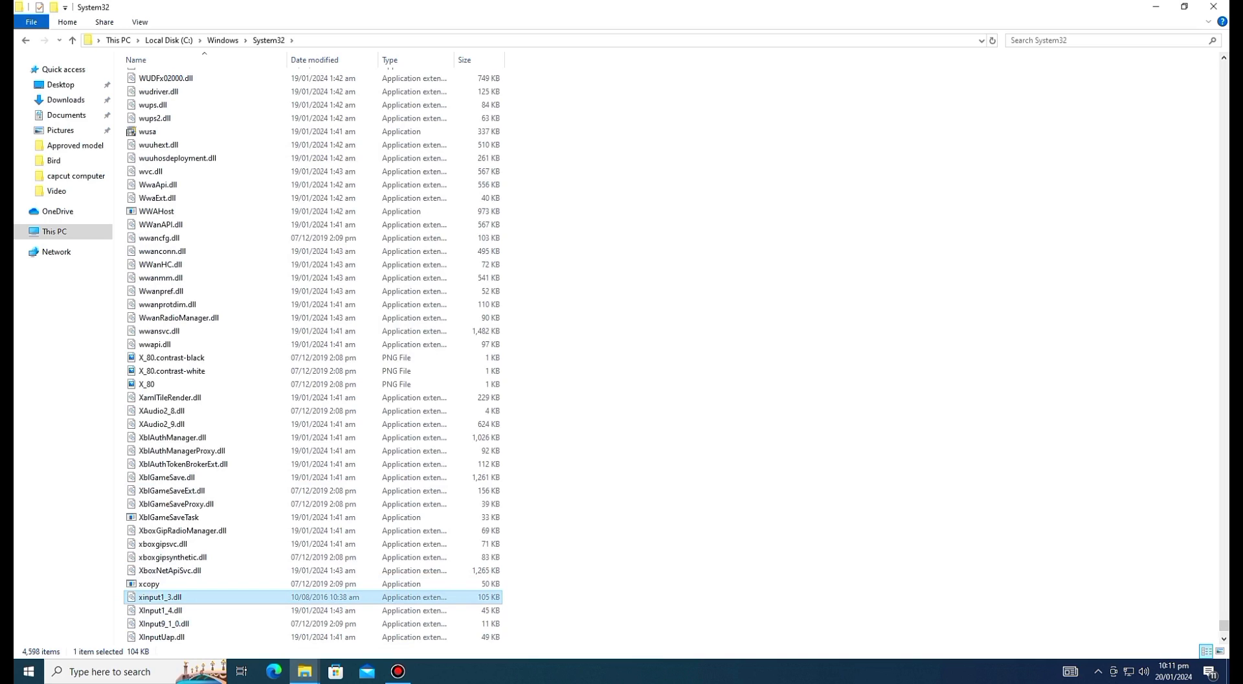
{"action": "left_click", "coordinate": [784, 309]}
{"action": "right_click", "coordinate": [784, 309]}
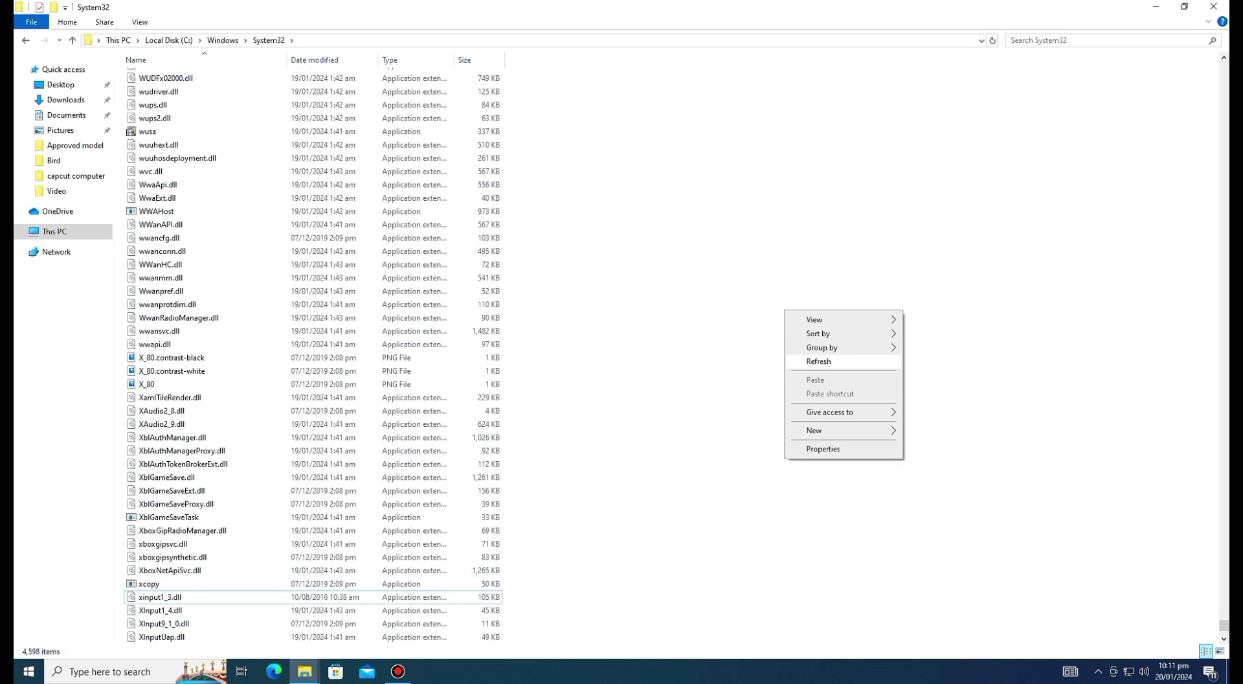
{"action": "left_click", "coordinate": [819, 360]}
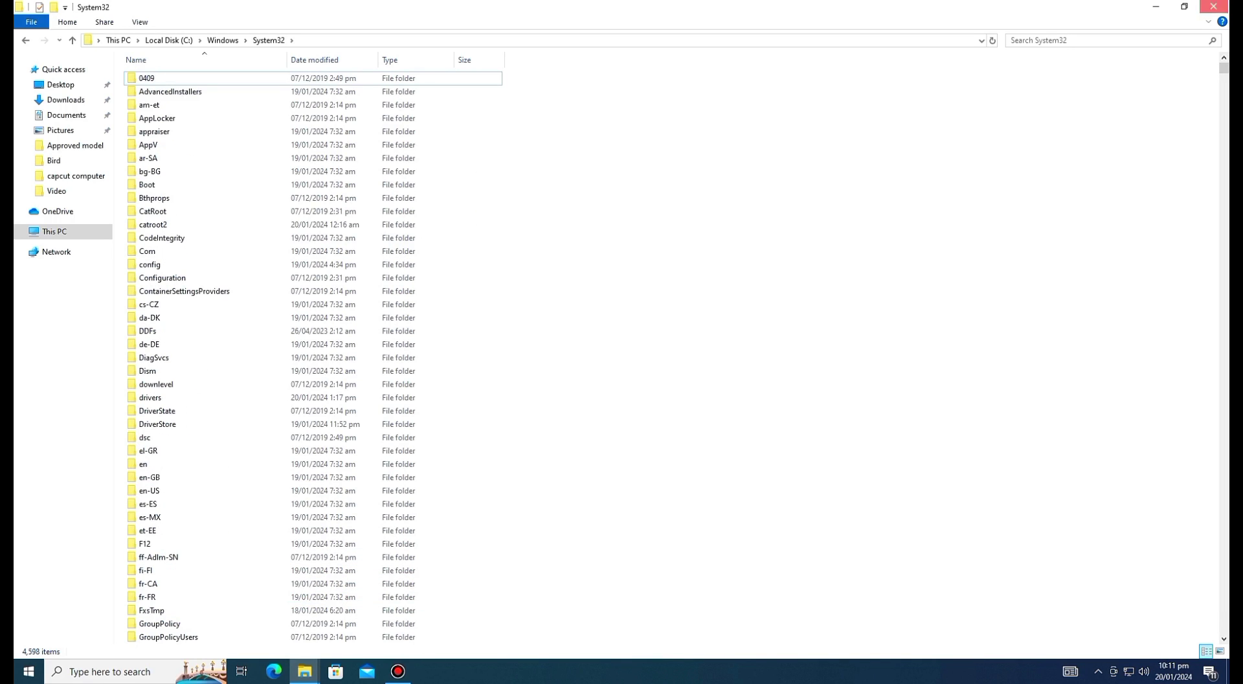
Step: Close the System32 folder window and refresh the desktop several times
{"action": "left_click", "coordinate": [1213, 6]}
{"action": "right_click", "coordinate": [289, 180]}
{"action": "left_click", "coordinate": [323, 217]}
{"action": "right_click", "coordinate": [280, 165]}
{"action": "left_click", "coordinate": [304, 204]}
{"action": "right_click", "coordinate": [255, 156]}
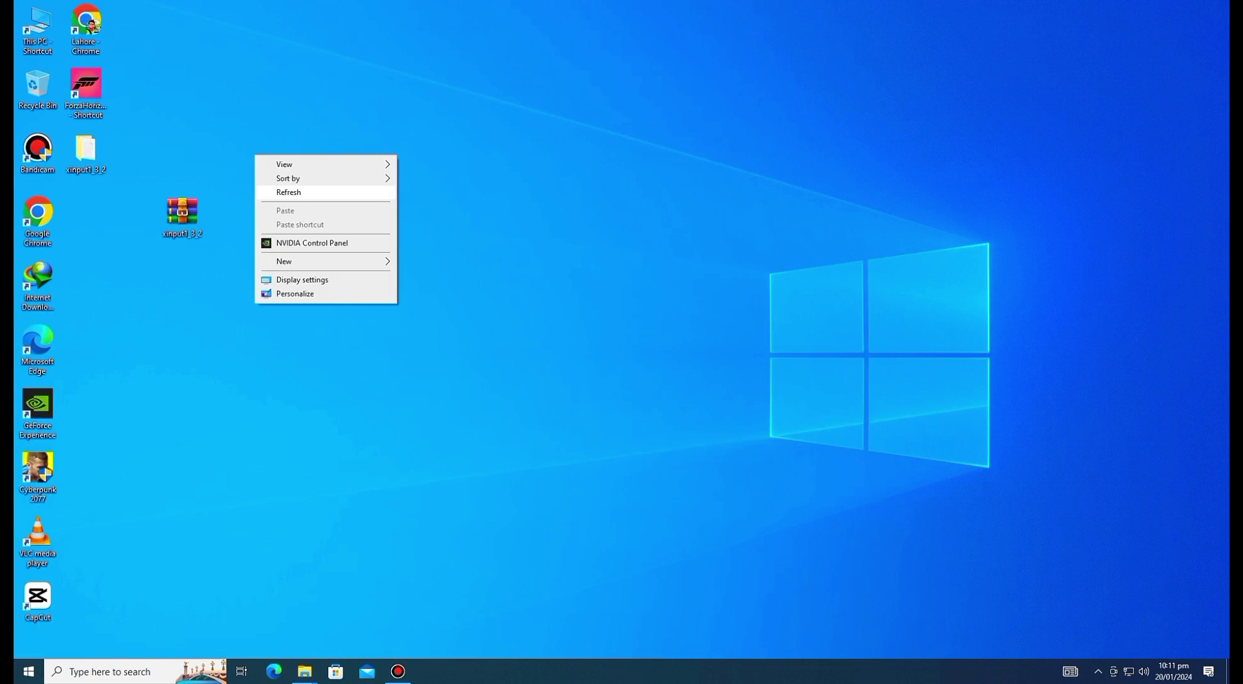
{"action": "left_click", "coordinate": [298, 193]}
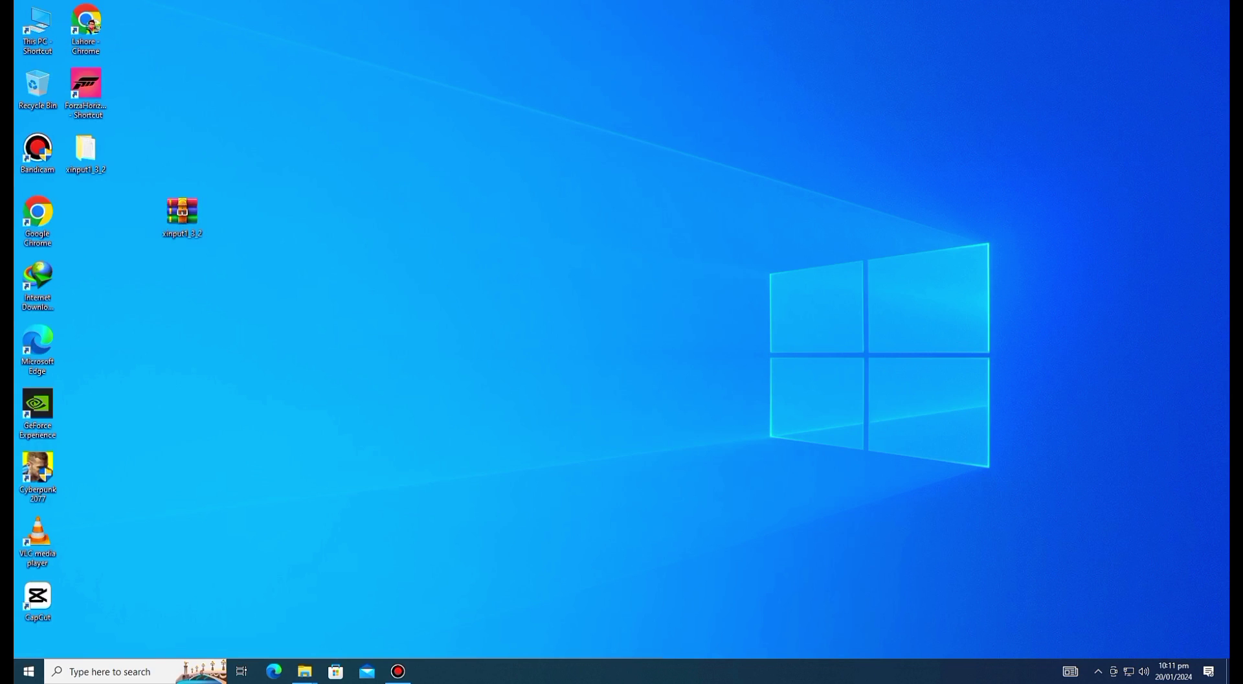
Step: Open the Pc games folder on the Games (E:) drive through This PC
{"action": "double_click", "coordinate": [37, 29]}
{"action": "double_click", "coordinate": [523, 177]}
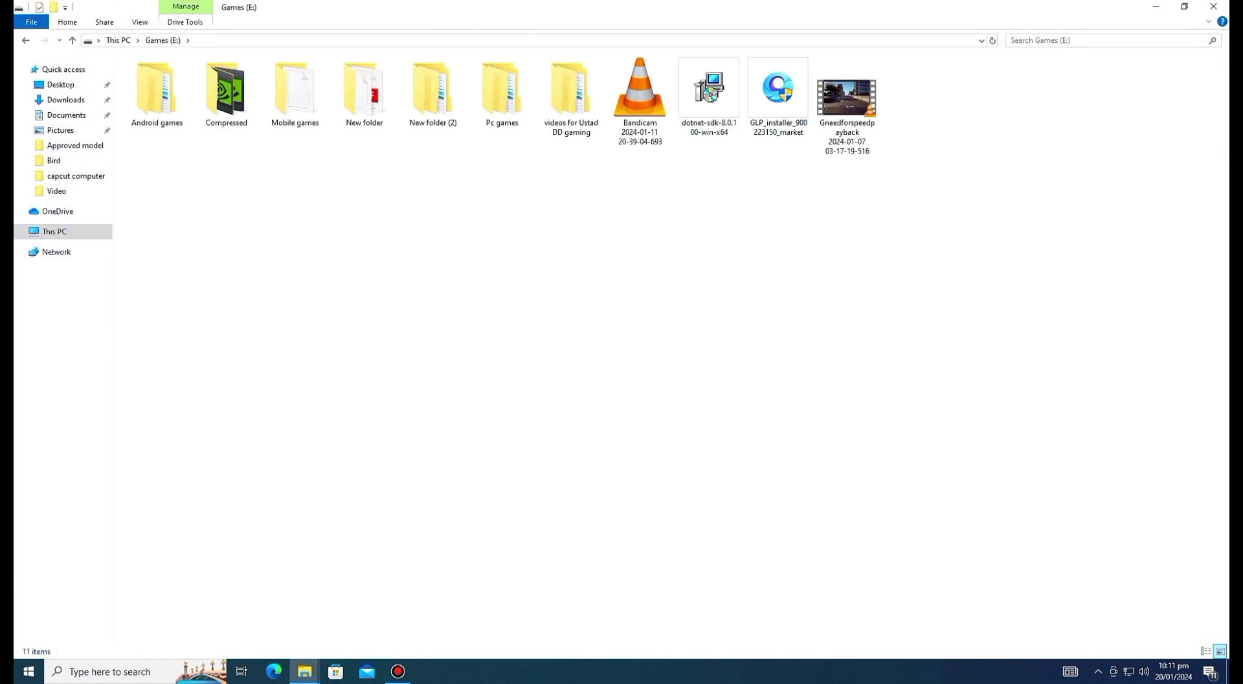
{"action": "double_click", "coordinate": [502, 91]}
Step: Launch ForzaHorizon5 from the Forza Horizon 5 folder and allow it through the firewall on private and public networks
{"action": "left_click", "coordinate": [226, 90]}
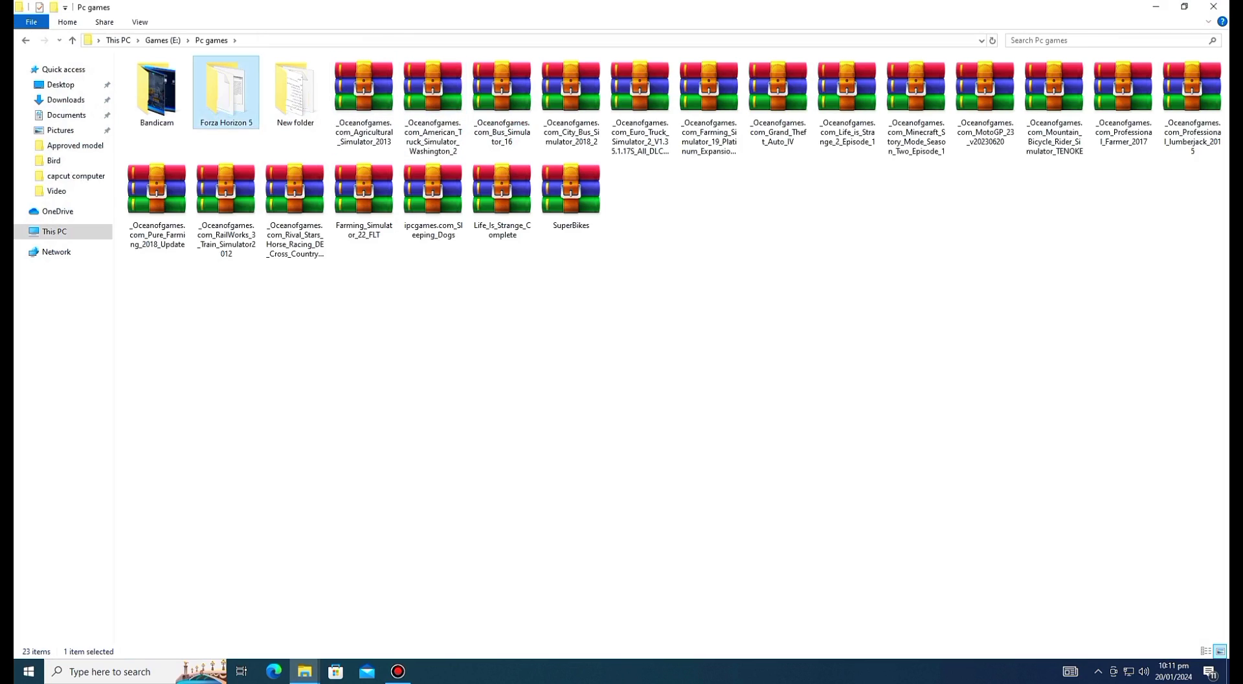
{"action": "double_click", "coordinate": [226, 90]}
{"action": "left_click", "coordinate": [364, 181]}
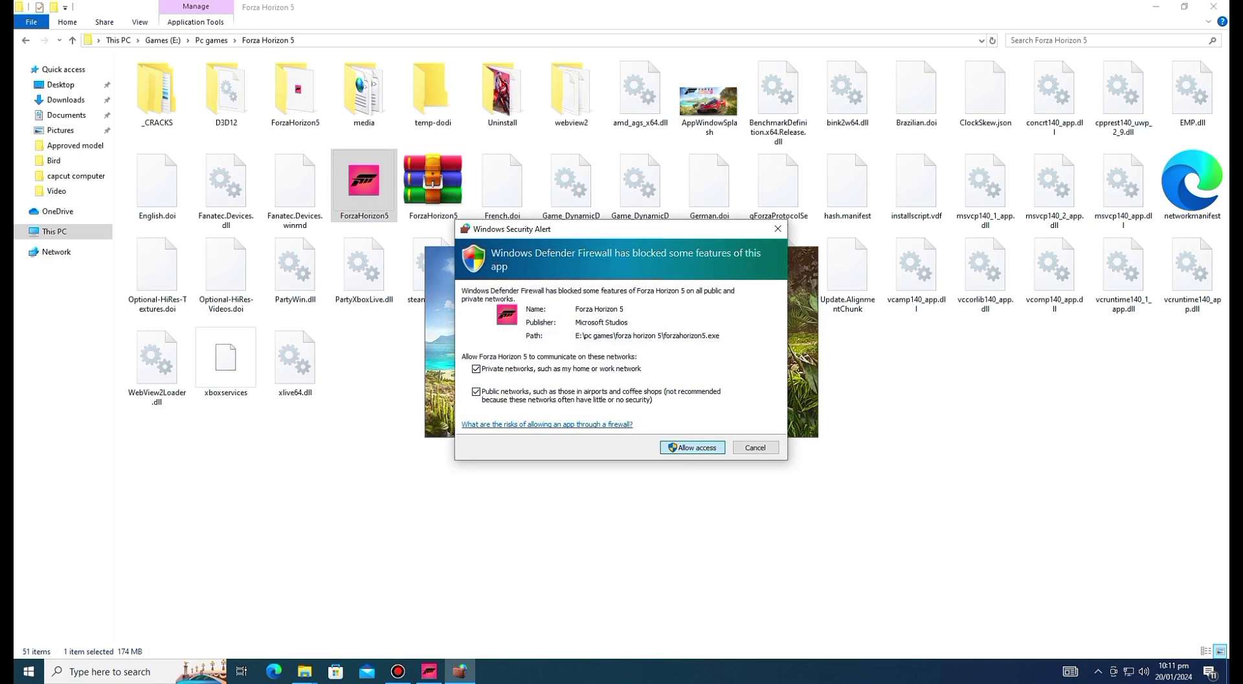
{"action": "left_click", "coordinate": [691, 446]}
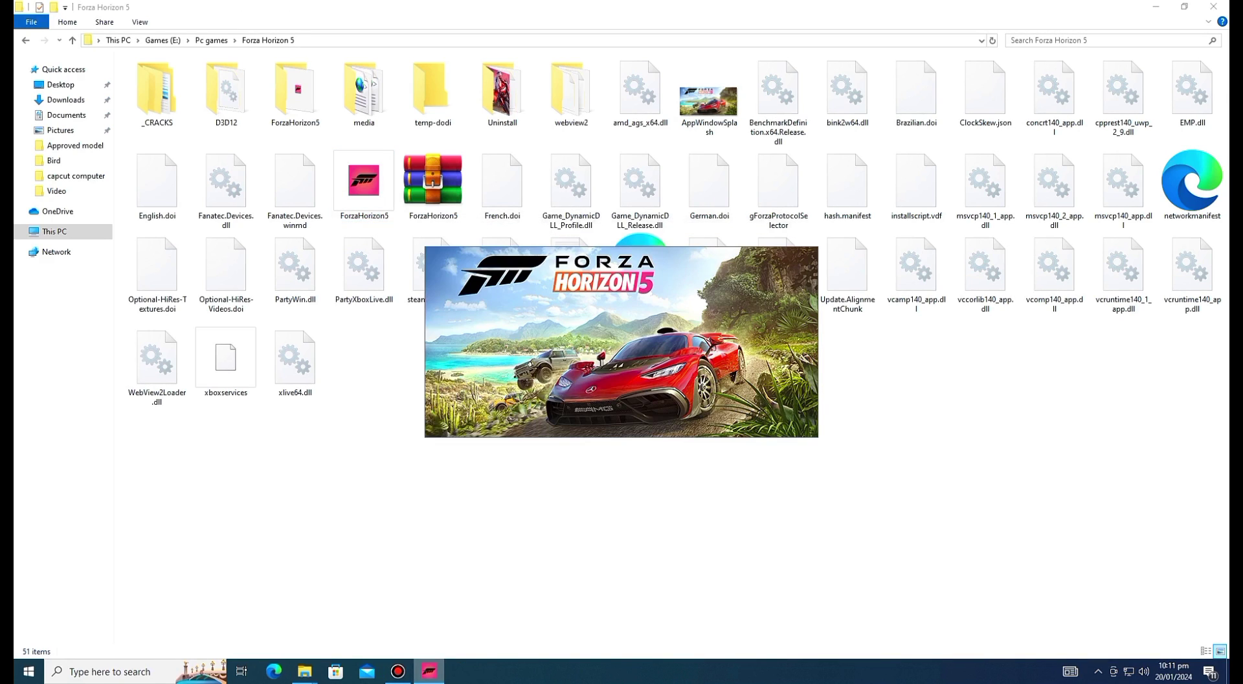
Step: Switch from the running game to Bandicam and open the speaker volume control
{"action": "left_click", "coordinate": [397, 670]}
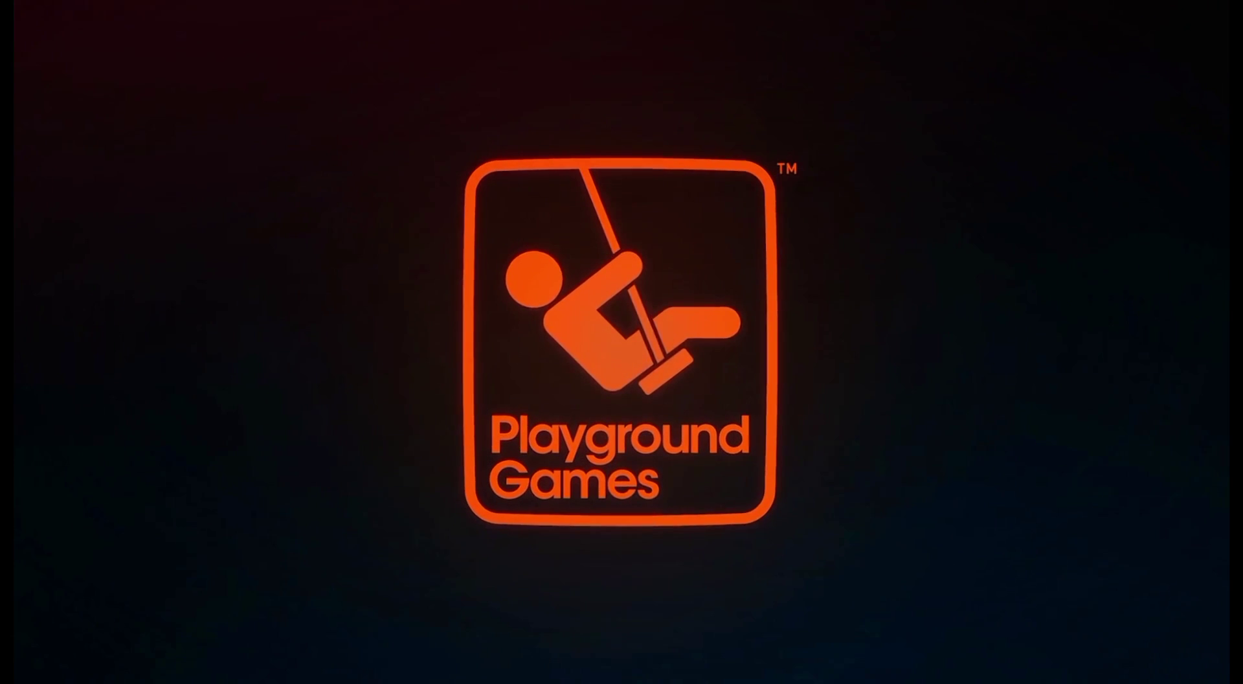
{"action": "key", "text": "alt+Tab"}
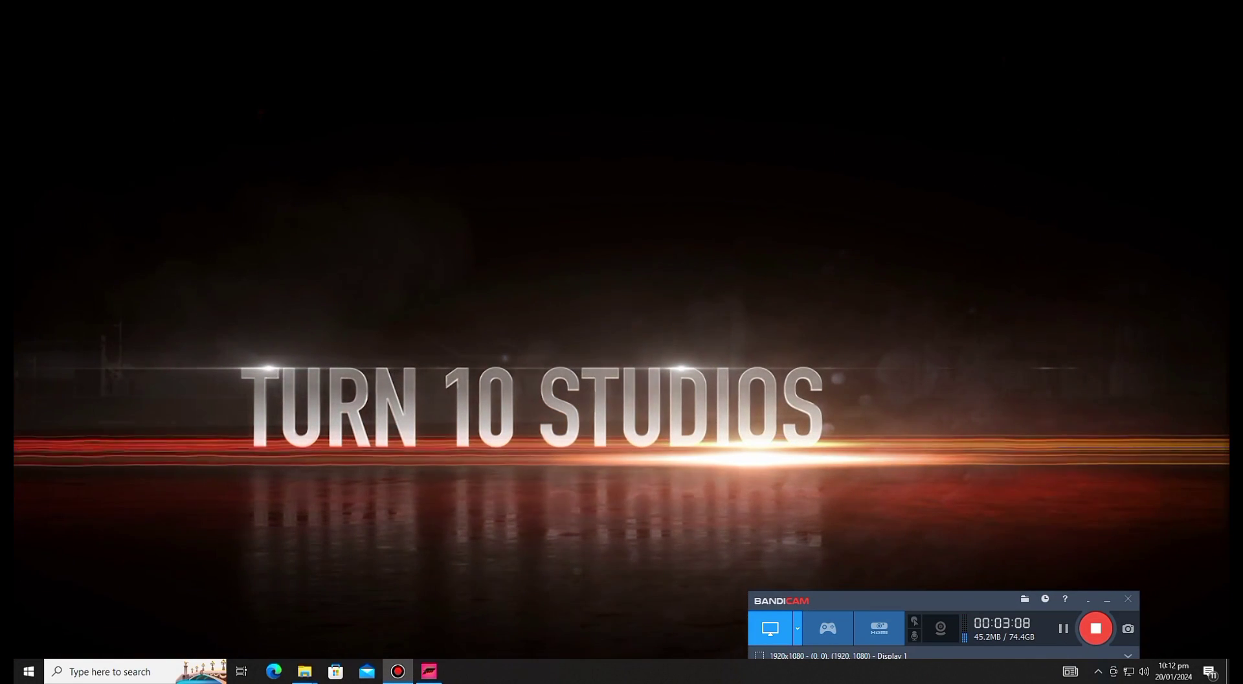
{"action": "left_click", "coordinate": [1143, 671]}
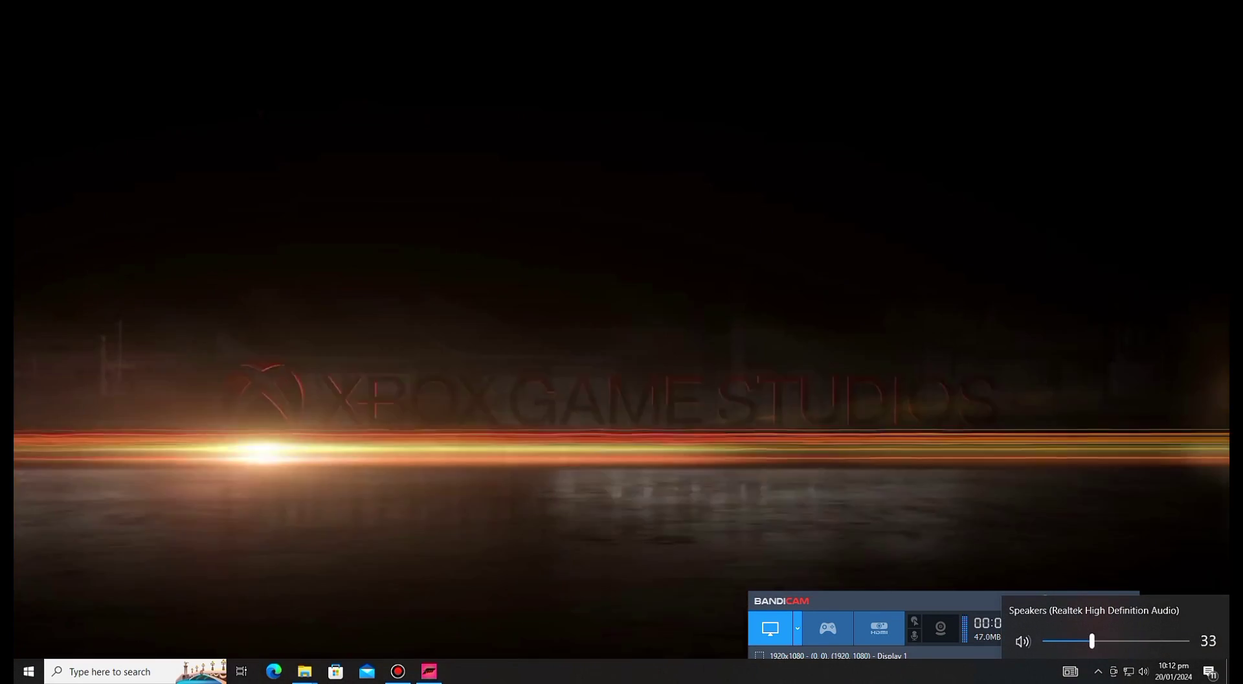